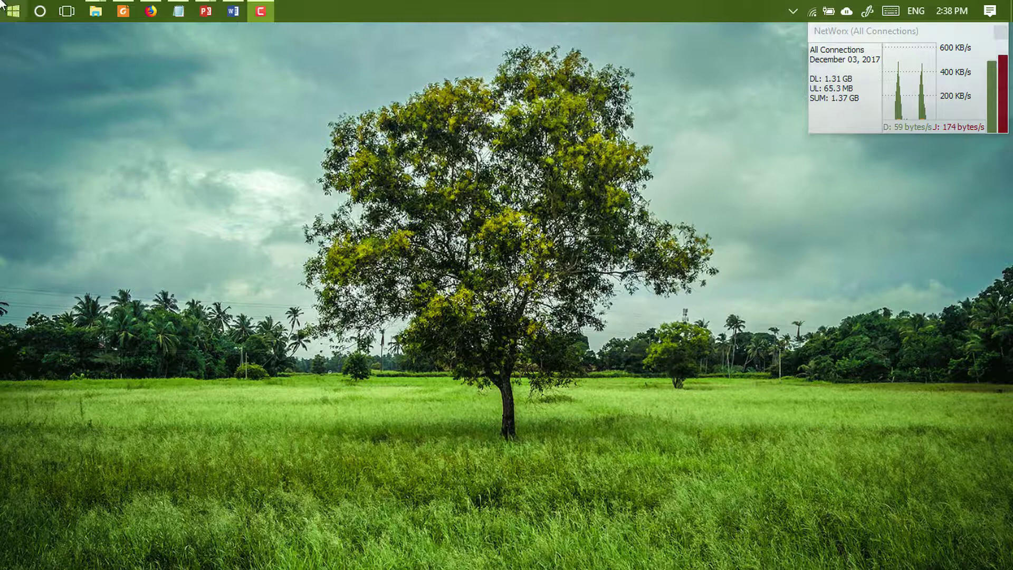
- Search the installed programs for "mini" and launch Minitab 18
click(2, 6)
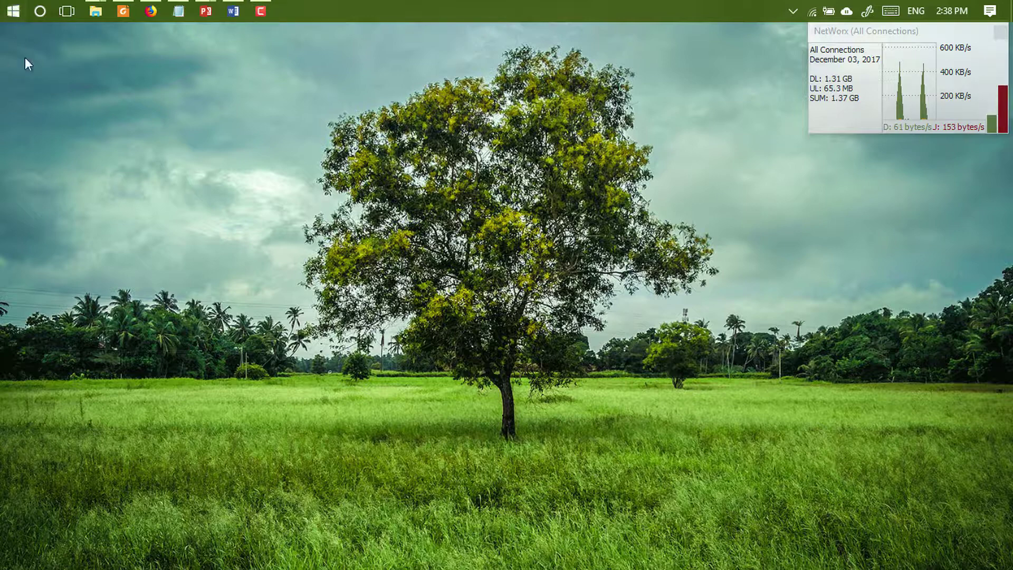
click(3, 7)
text(m)
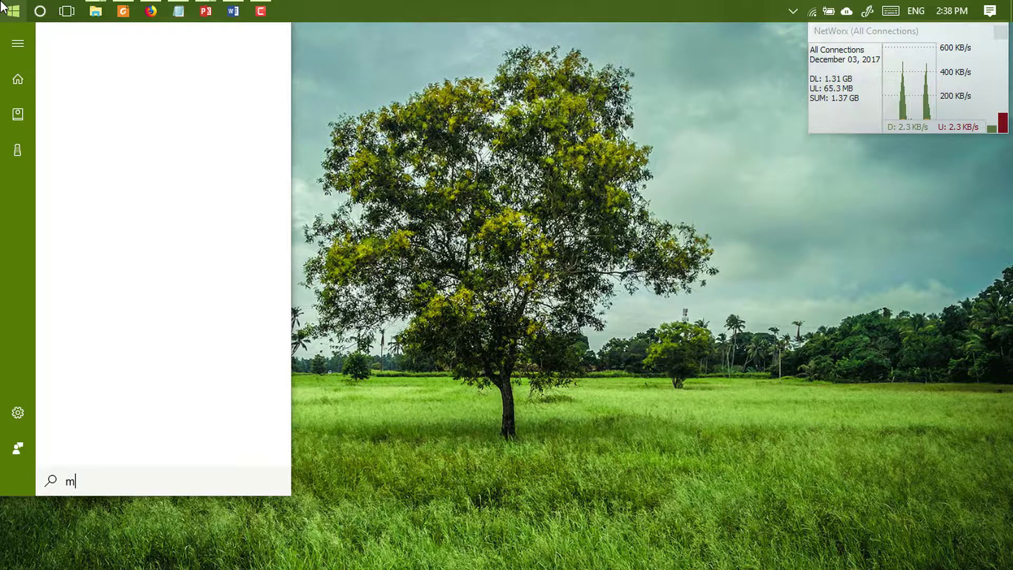
text(ini)
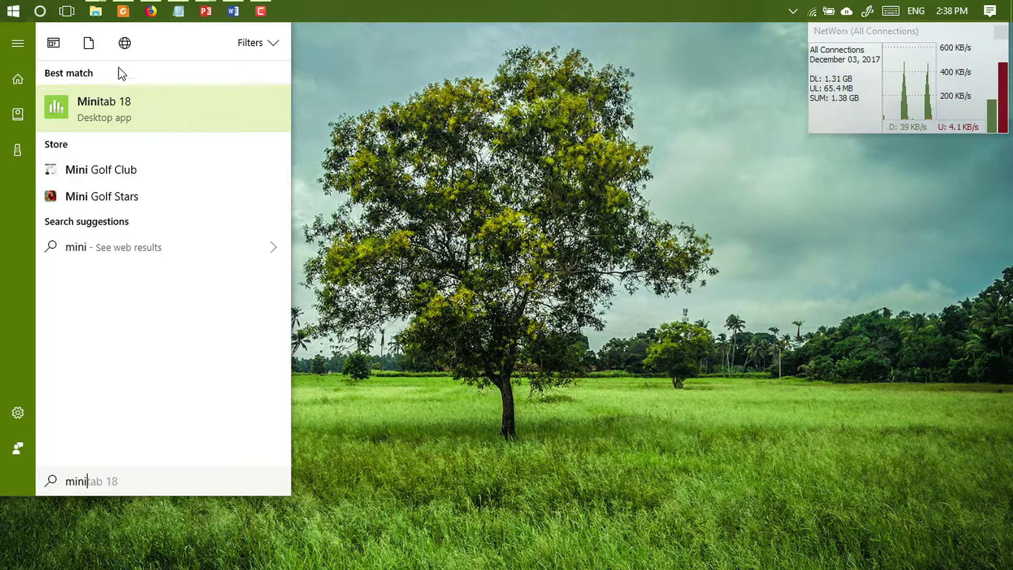
click(107, 116)
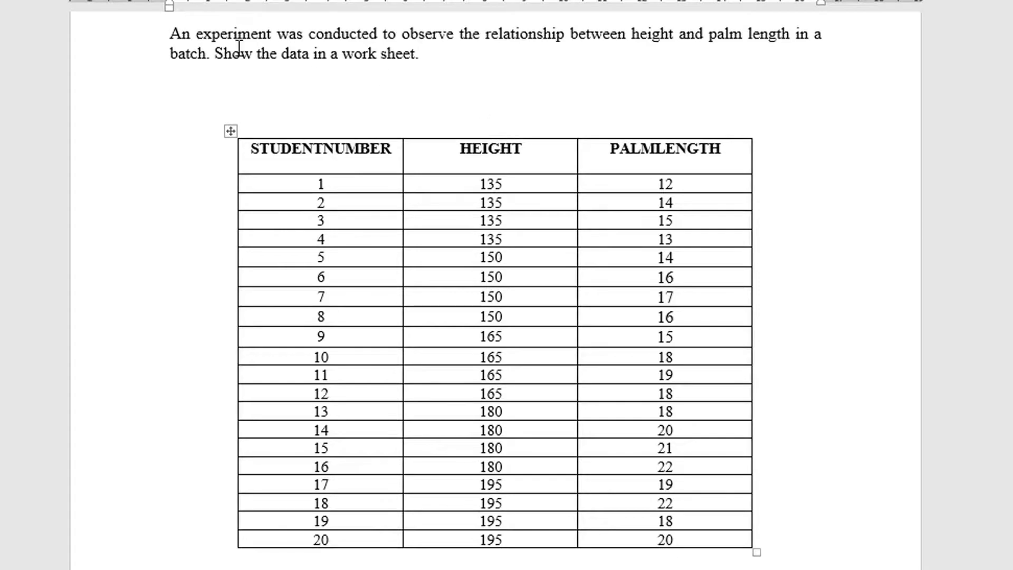
- Read the experiment's task statement and the column headings of the student data table in the Word document
drag(168, 33, 723, 69)
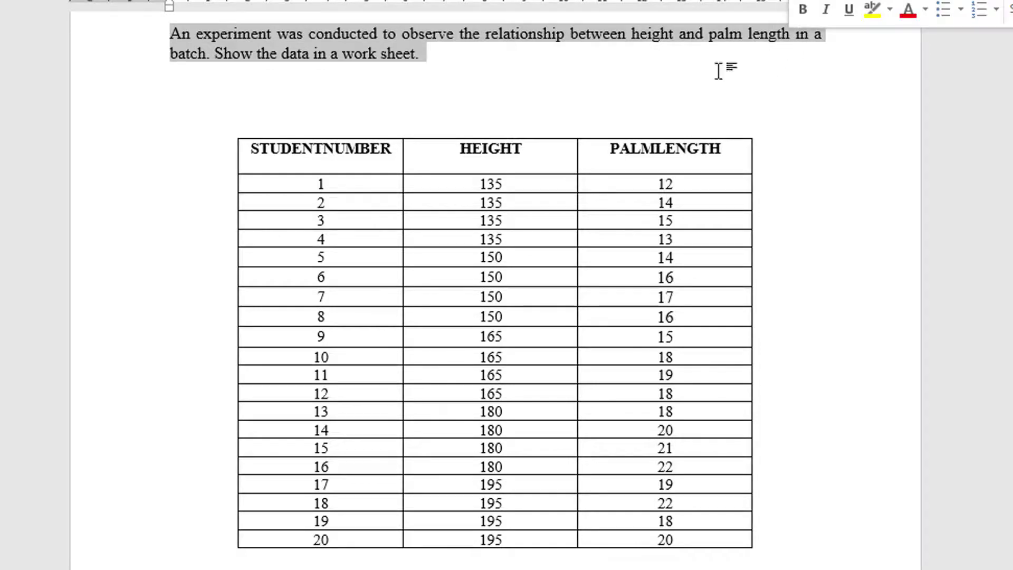
click(544, 88)
click(287, 157)
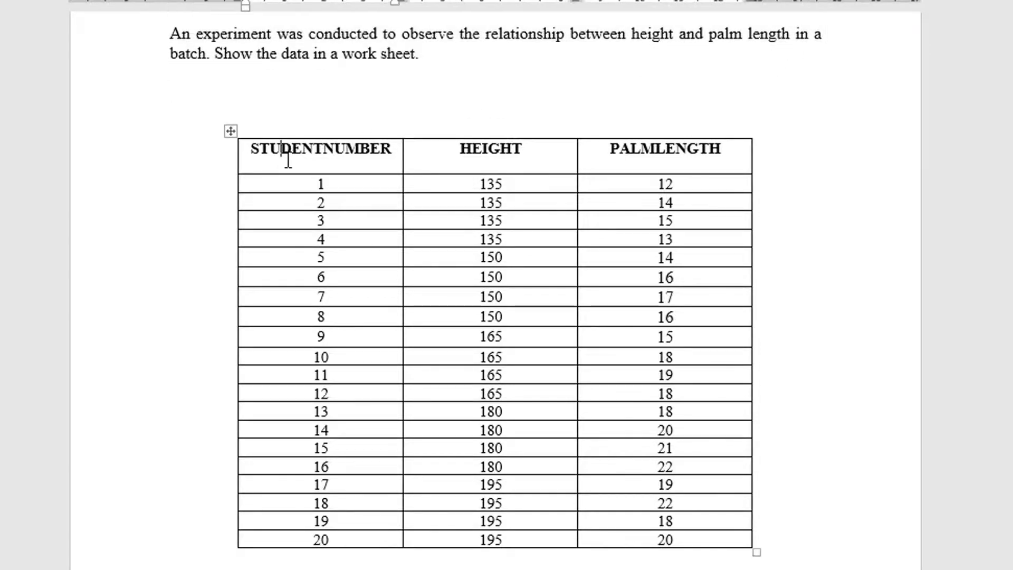
- Arrange the Word document and the Minitab window side by side on the screen
click(665, 164)
key(super+Right)
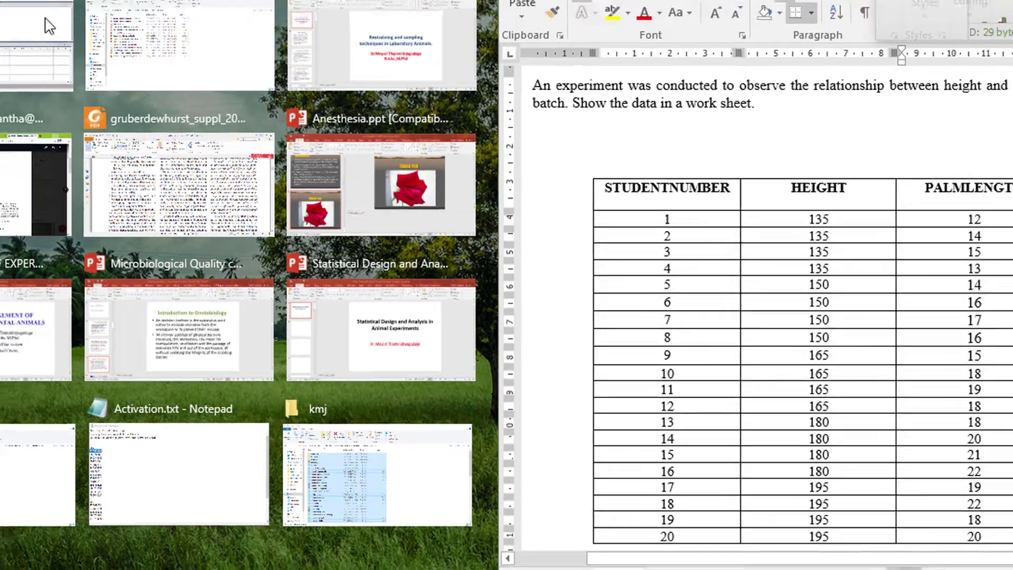
click(45, 25)
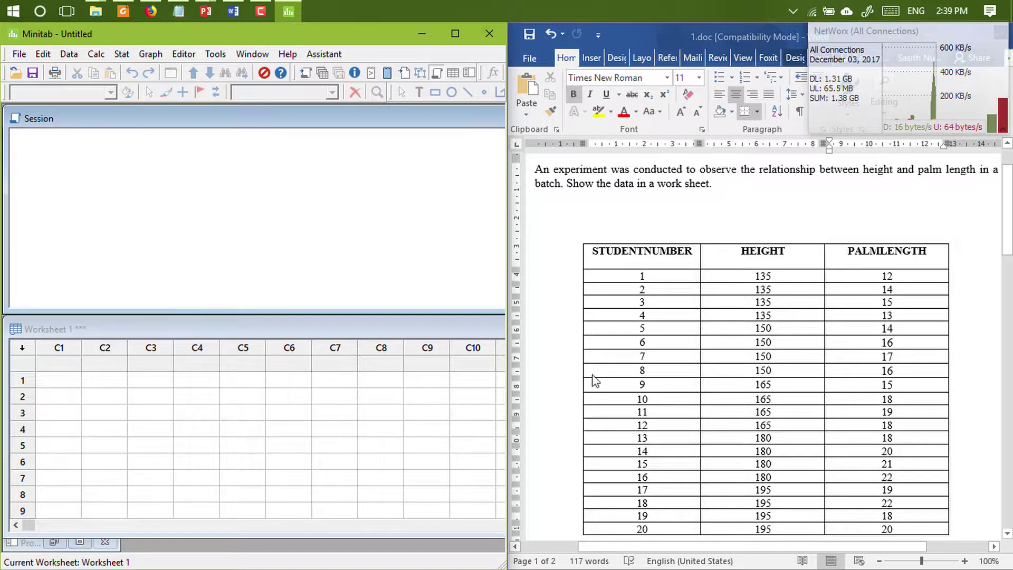
- Name column C1 of the empty Minitab worksheet "Student Number"
click(22, 362)
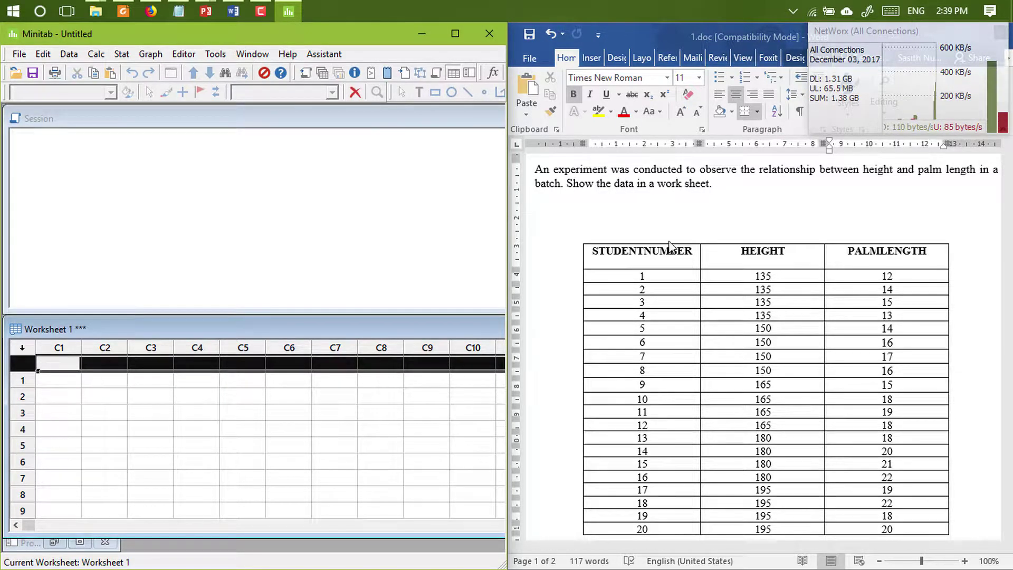
click(44, 364)
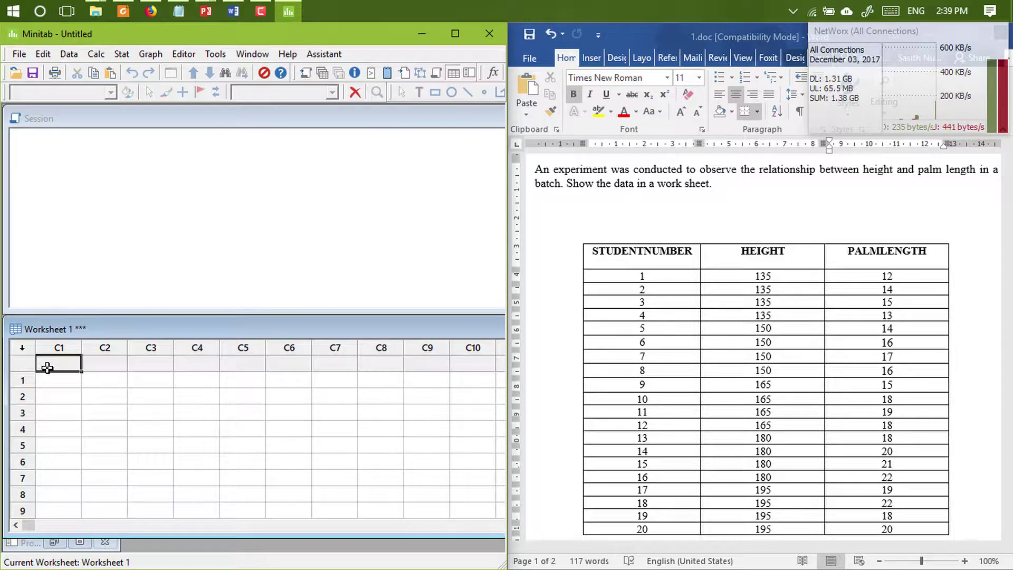
text(Stu)
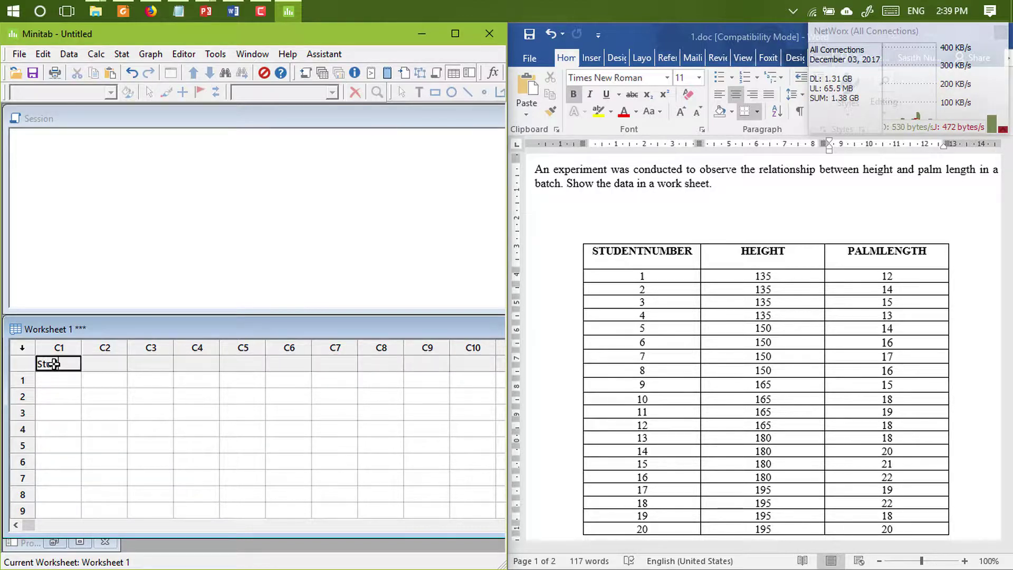
text(dent Number)
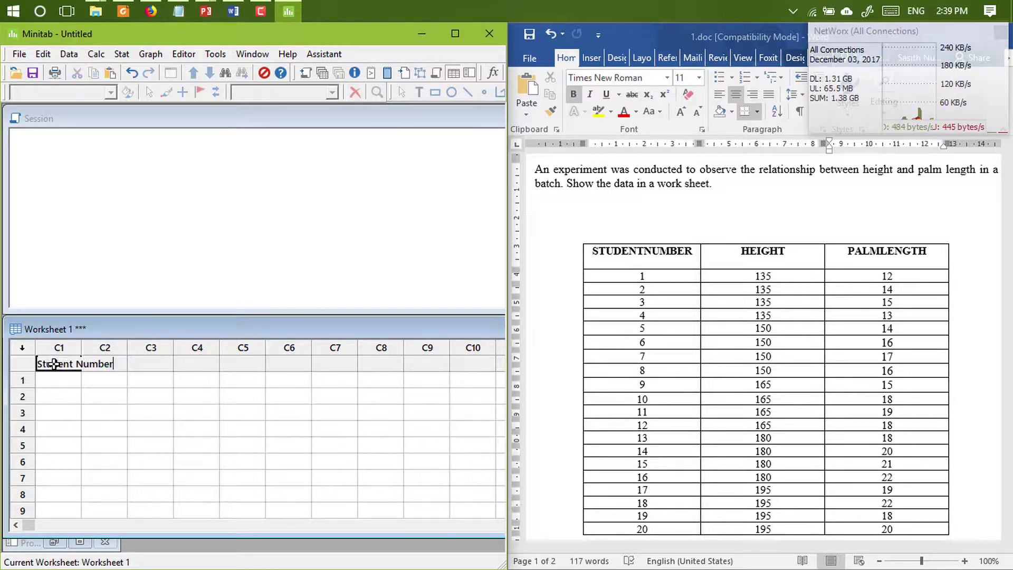
click(66, 386)
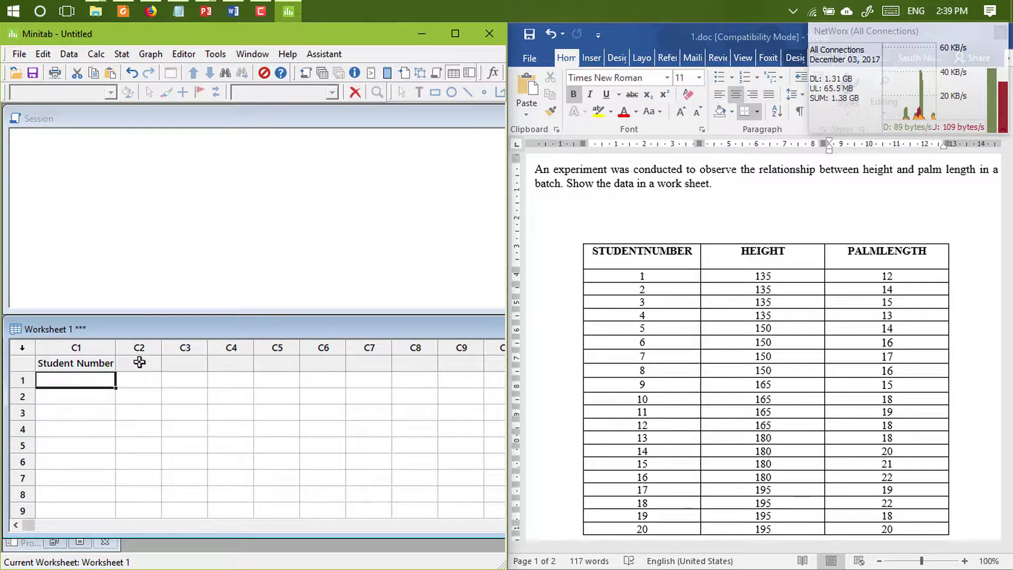
- Name column C2 "Height" and column C3 "Palm Length"
click(139, 362)
text(Height)
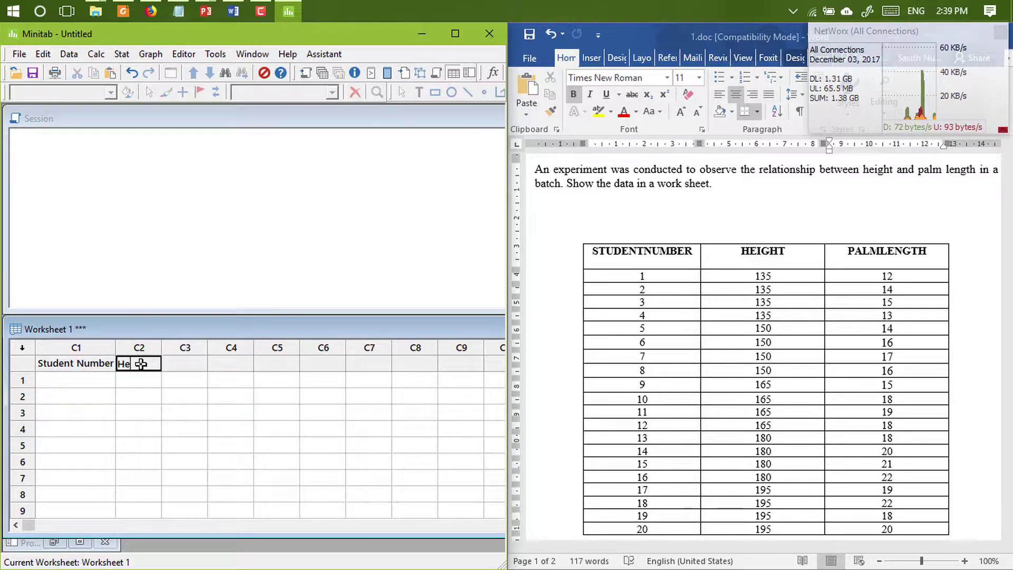
click(191, 362)
text(Pla)
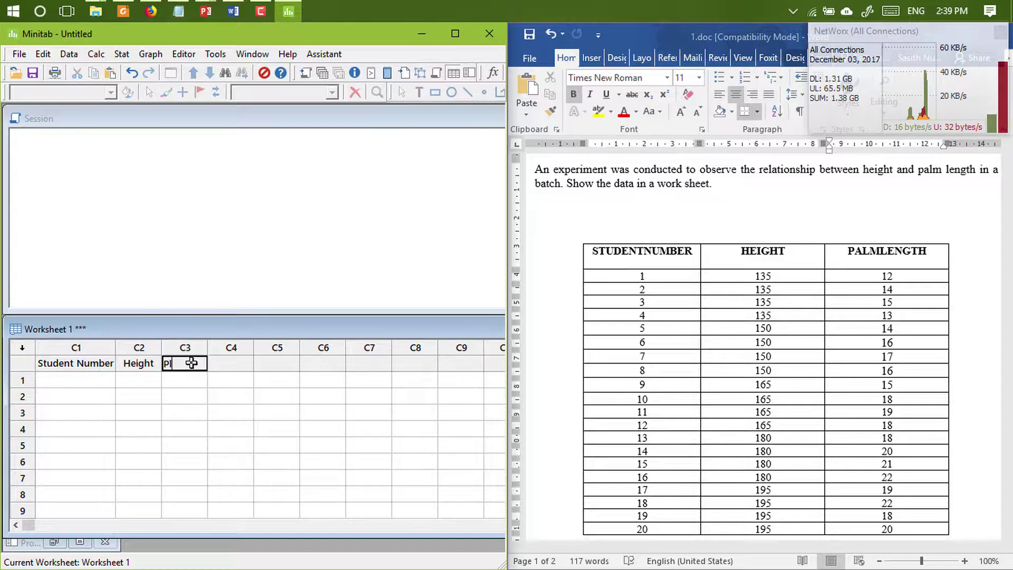
key(BackSpace)
text(alm)
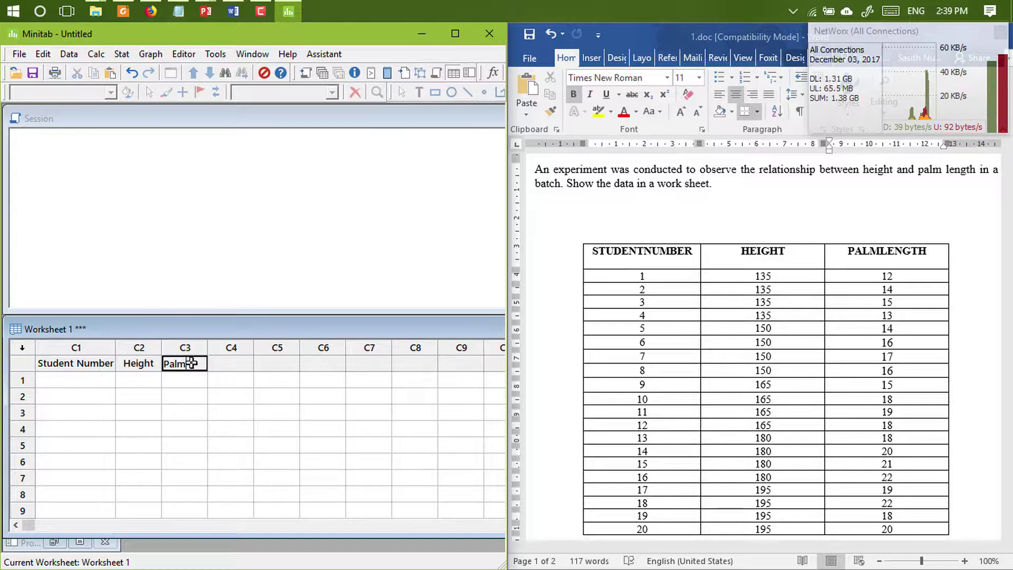
text( Length)
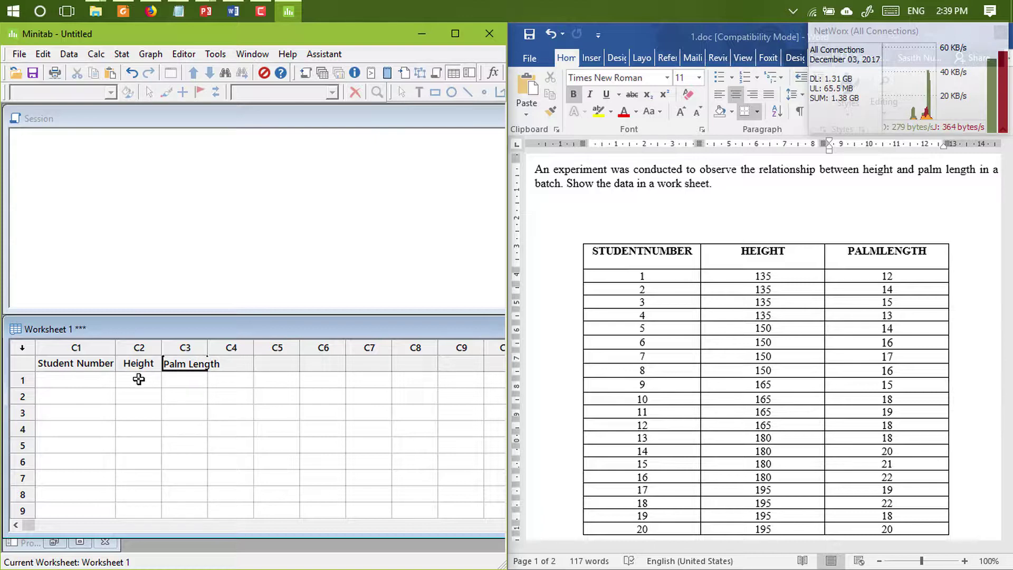
- Enter 1 and 2 in the Student Number column and extend the pattern down to 20 in row 20
click(89, 380)
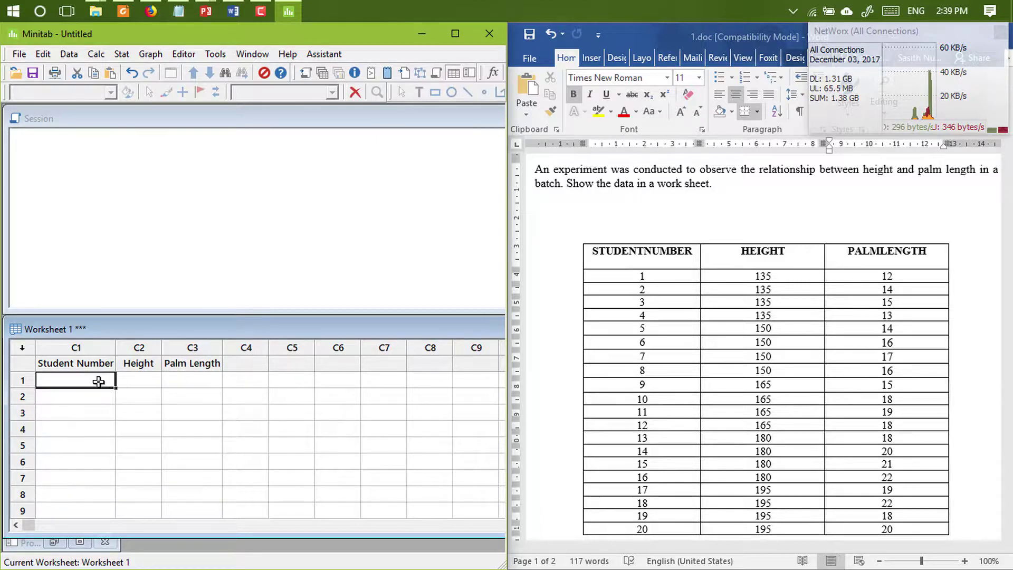
text(1)
key(Return)
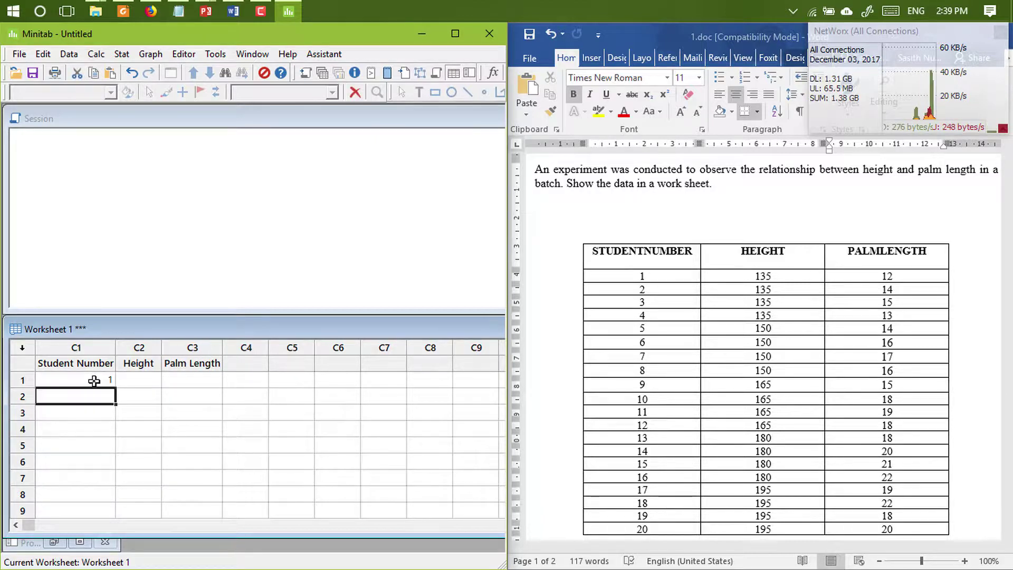
text(2)
key(Return)
key(Up)
key(Up)
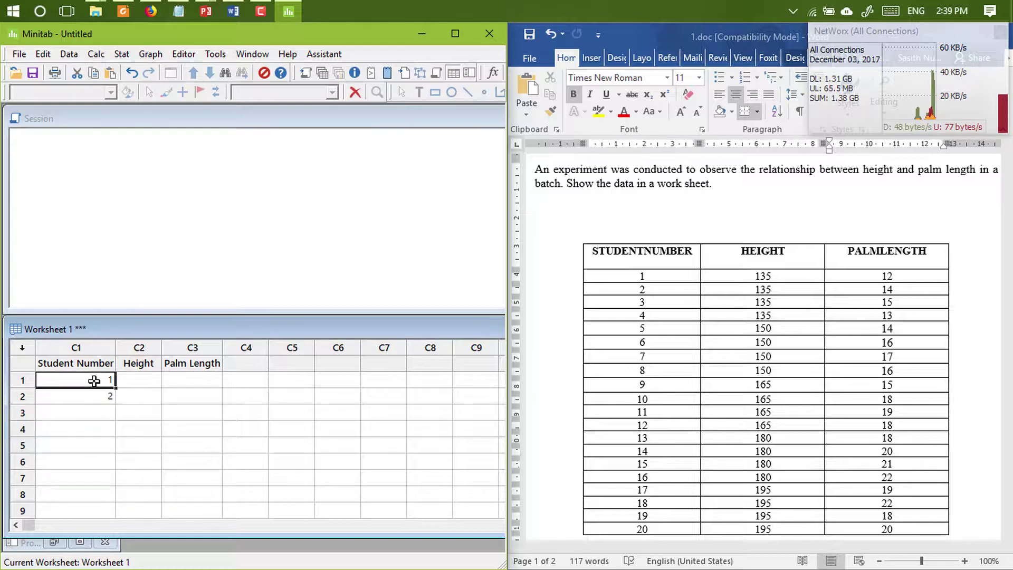
drag(94, 381, 94, 393)
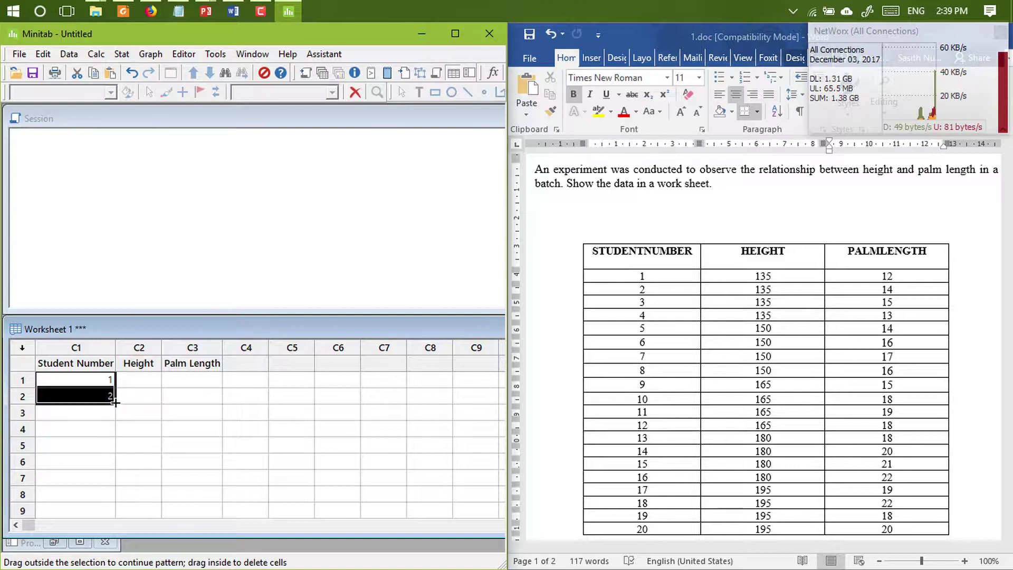
drag(115, 405, 103, 512)
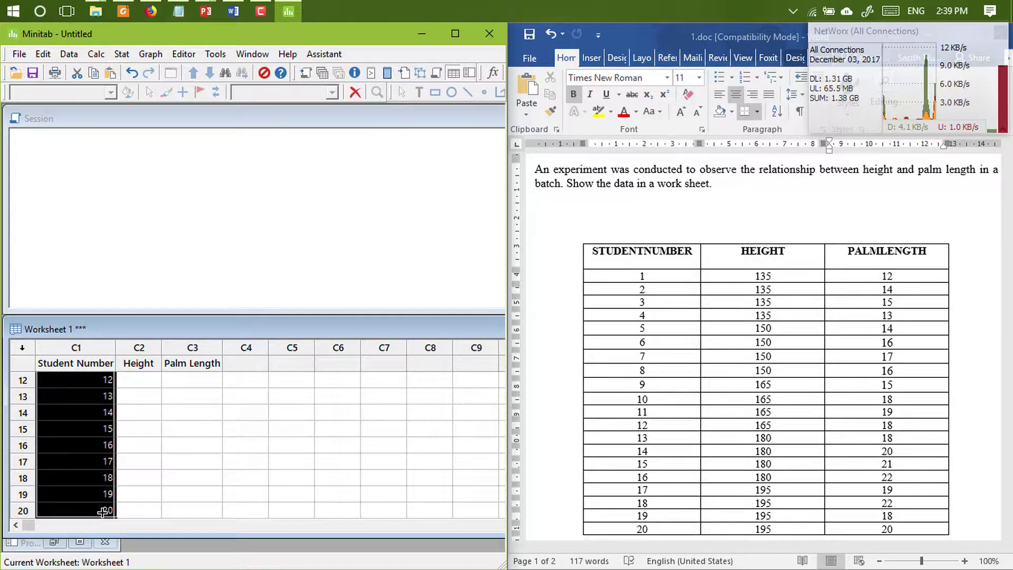
click(100, 462)
key(Up)
key(Up)
key(Up)
key(Up)
key(Up)
key(Up)
key(Up)
key(Up)
key(Up)
key(Up)
key(Up)
key(Up)
key(Up)
key(Up)
key(Up)
key(Up)
key(Up)
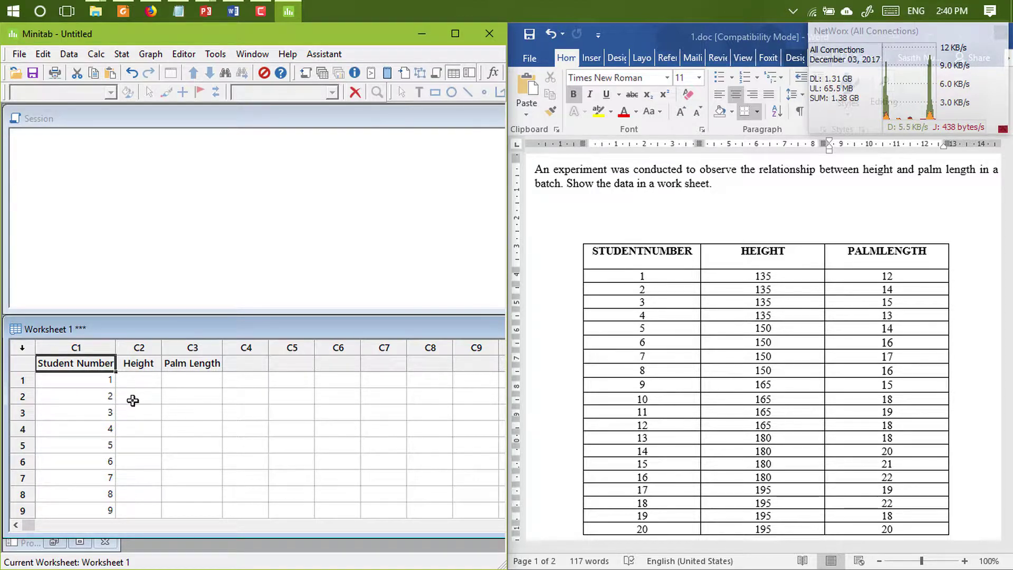
click(138, 381)
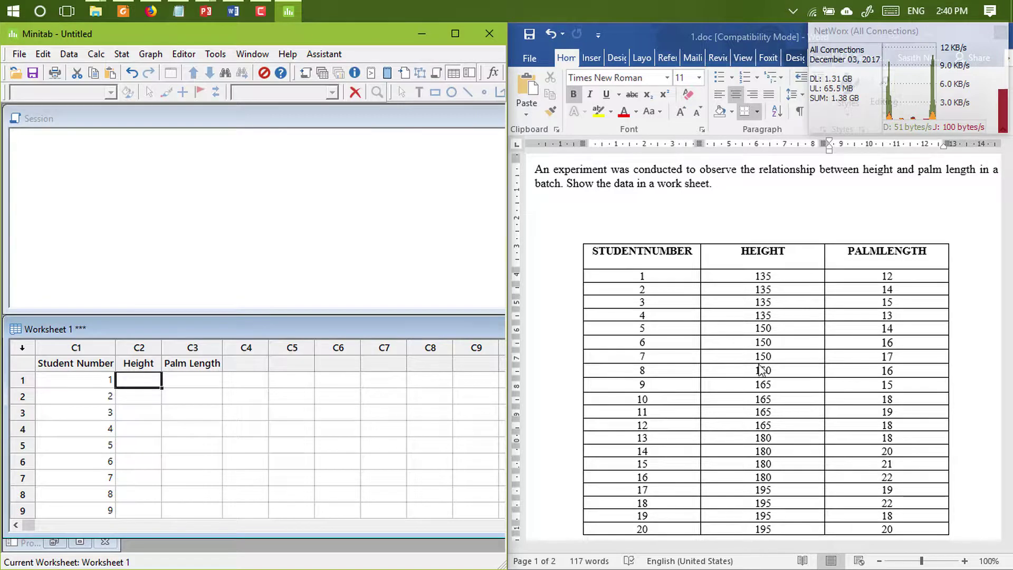
text(13)
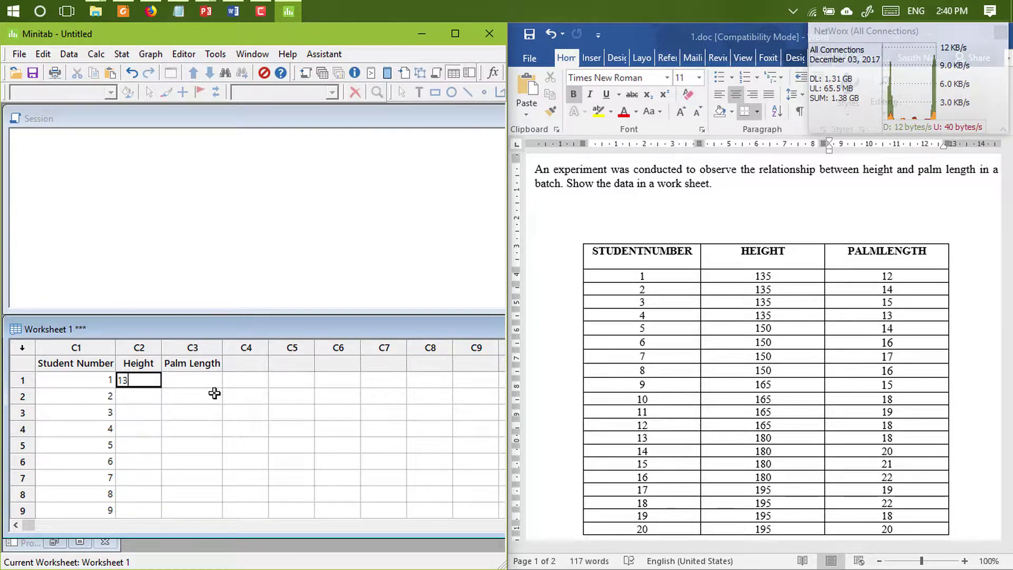
text(5)
key(Return)
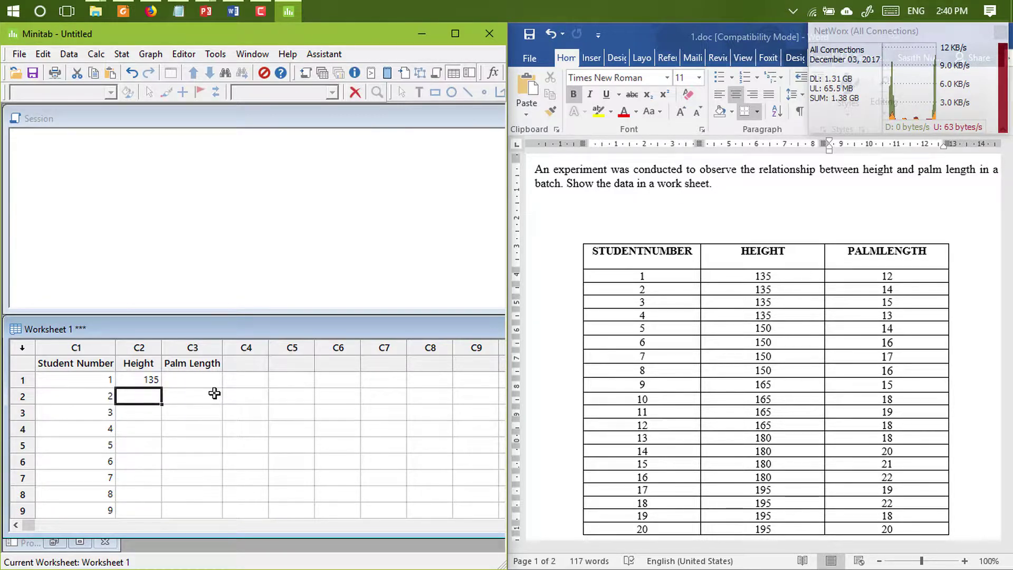
text(135)
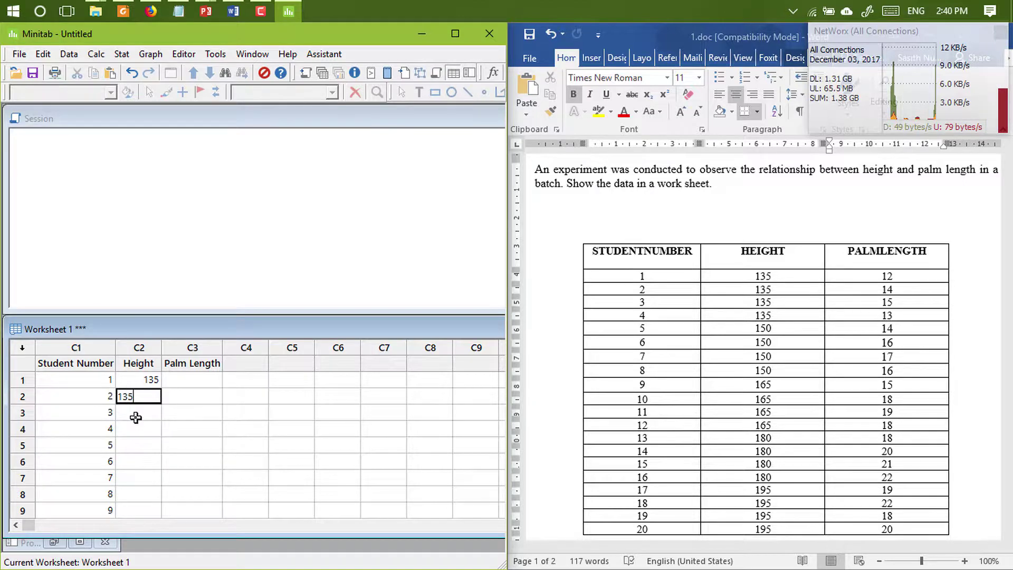
key(Return)
key(ctrl+z)
key(ctrl+z)
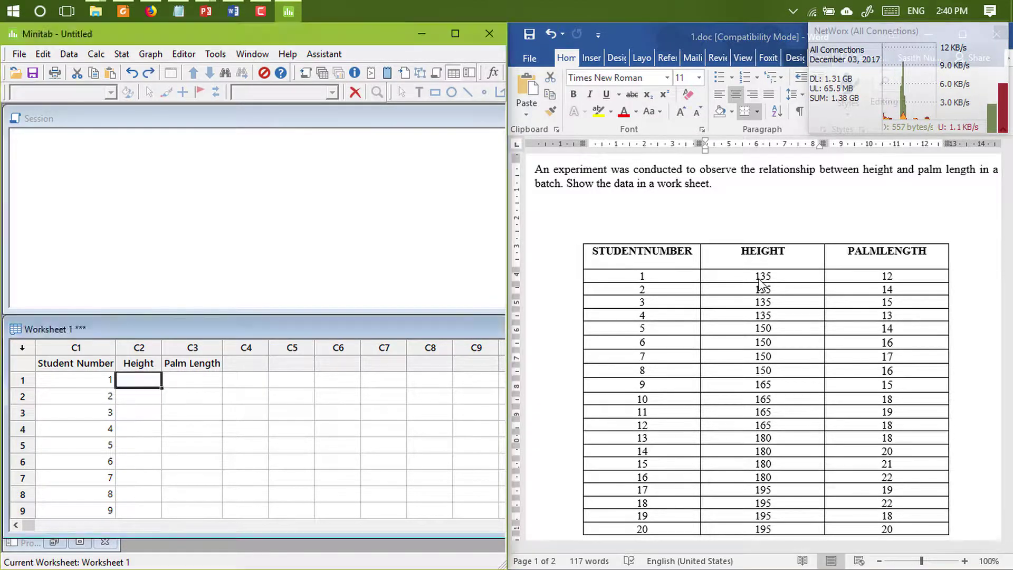
- Copy the 20 height values from the Word table and paste them into the Height column starting at row 1
drag(756, 275, 763, 529)
right_click(755, 274)
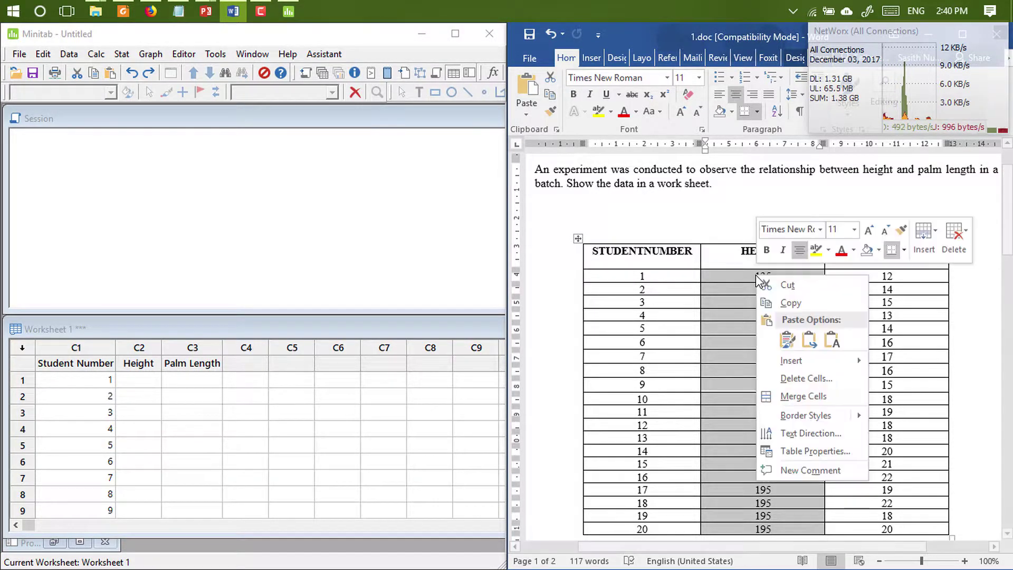
click(781, 304)
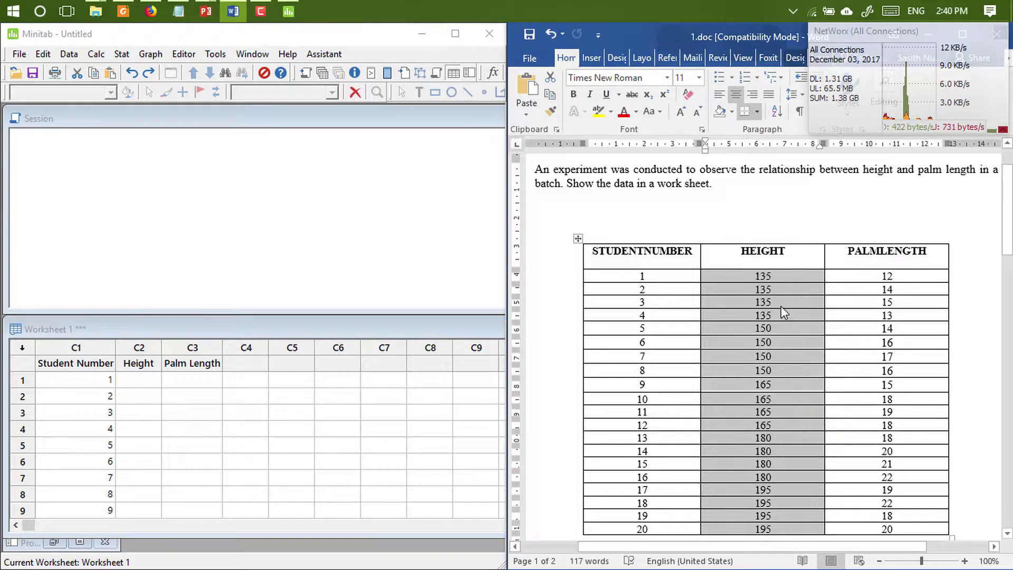
click(148, 381)
right_click(149, 382)
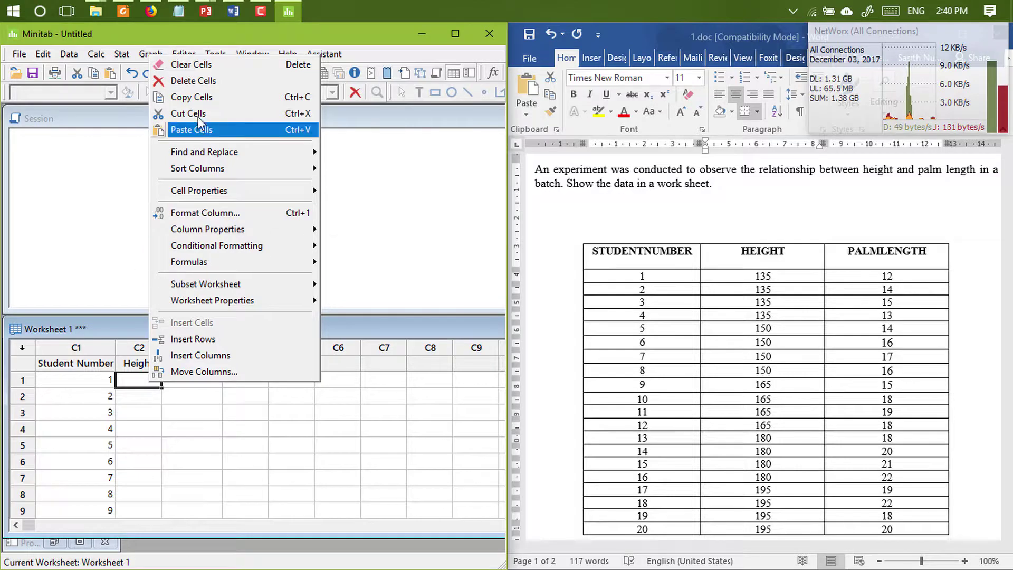
click(219, 134)
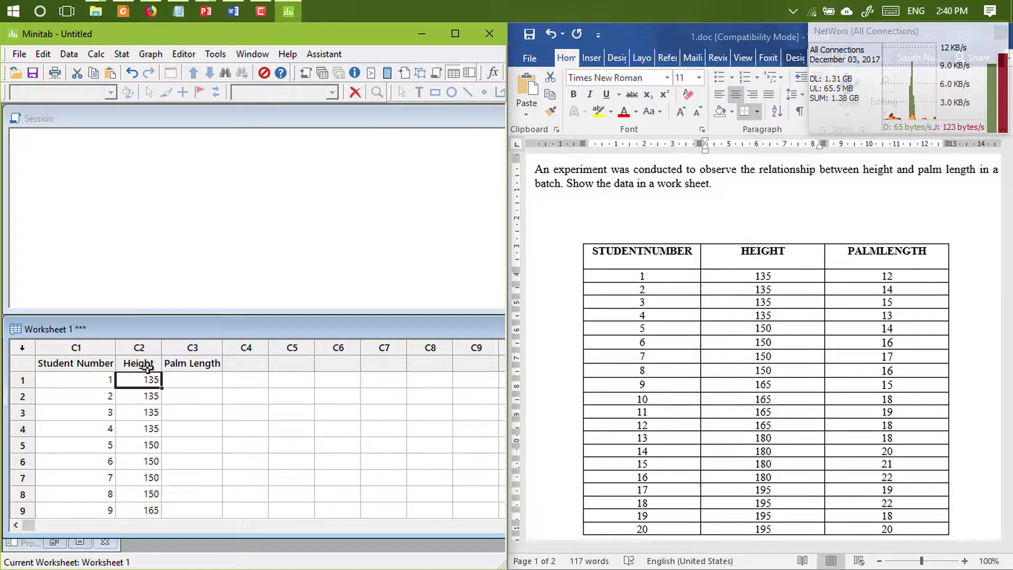
- Copy the 20 palm length values from the Word table and paste them into the Palm Length column starting at row 1
drag(167, 315, 201, 109)
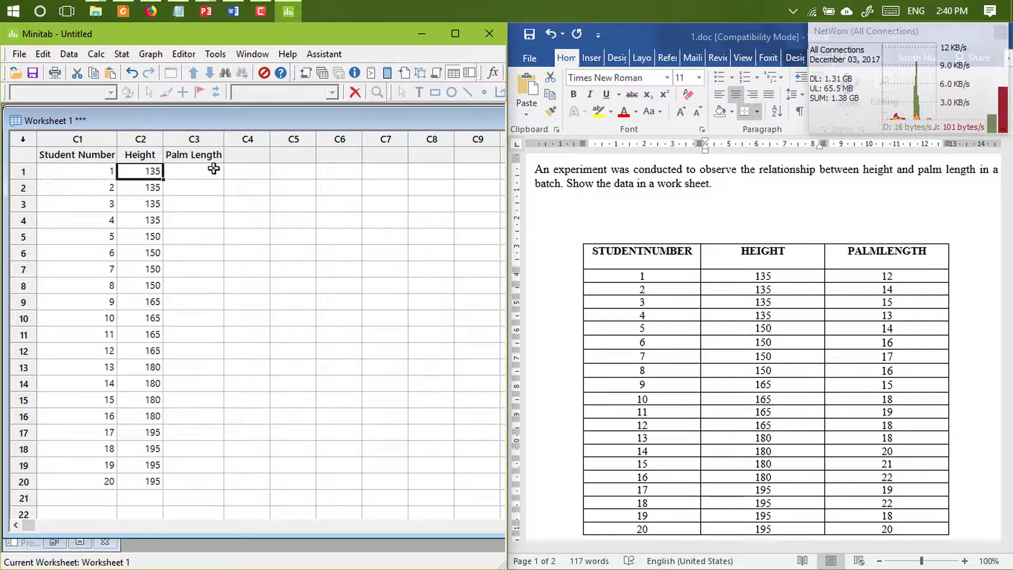
drag(887, 274, 910, 529)
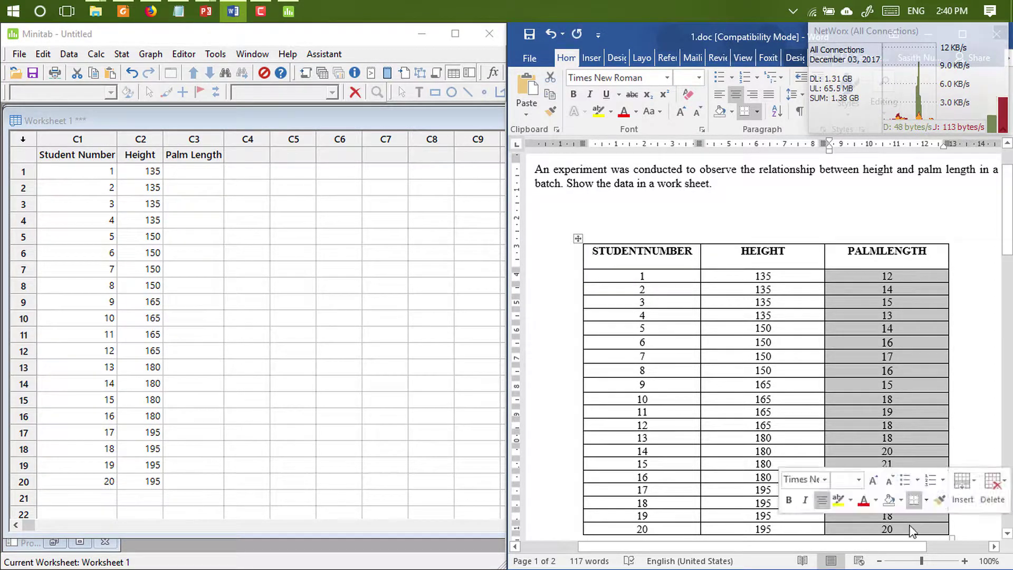
right_click(895, 402)
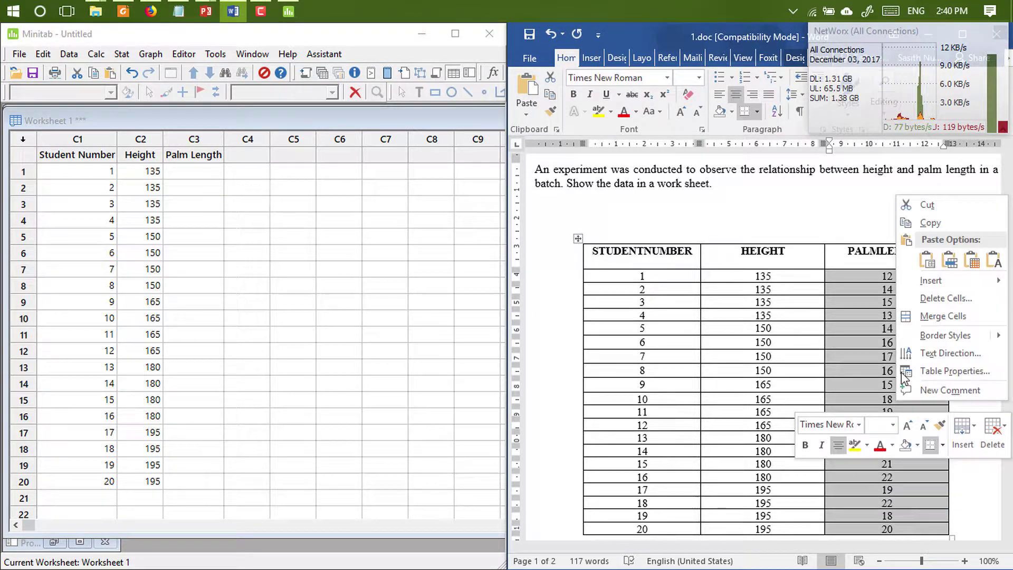
click(924, 223)
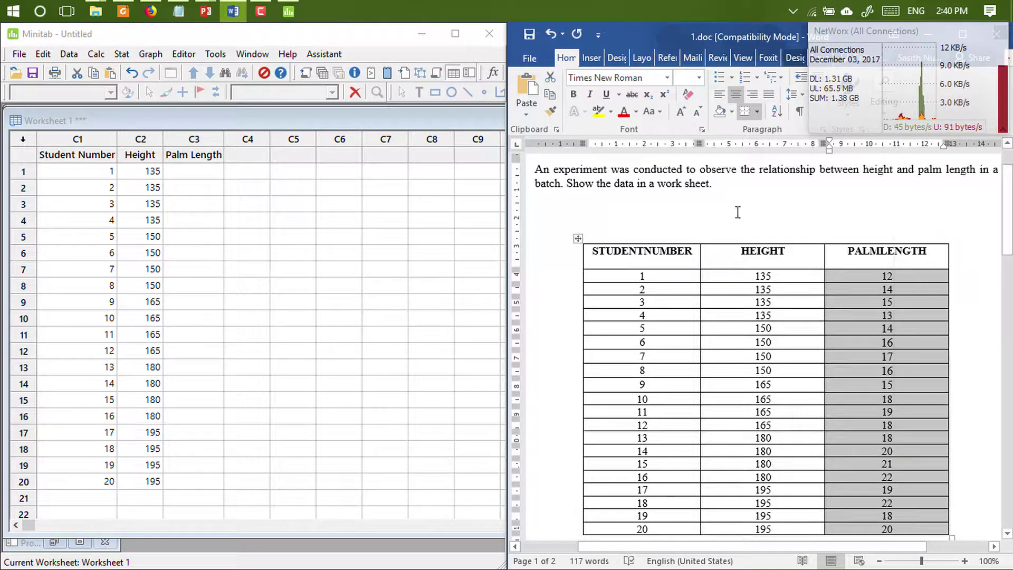
click(203, 173)
key(ctrl+v)
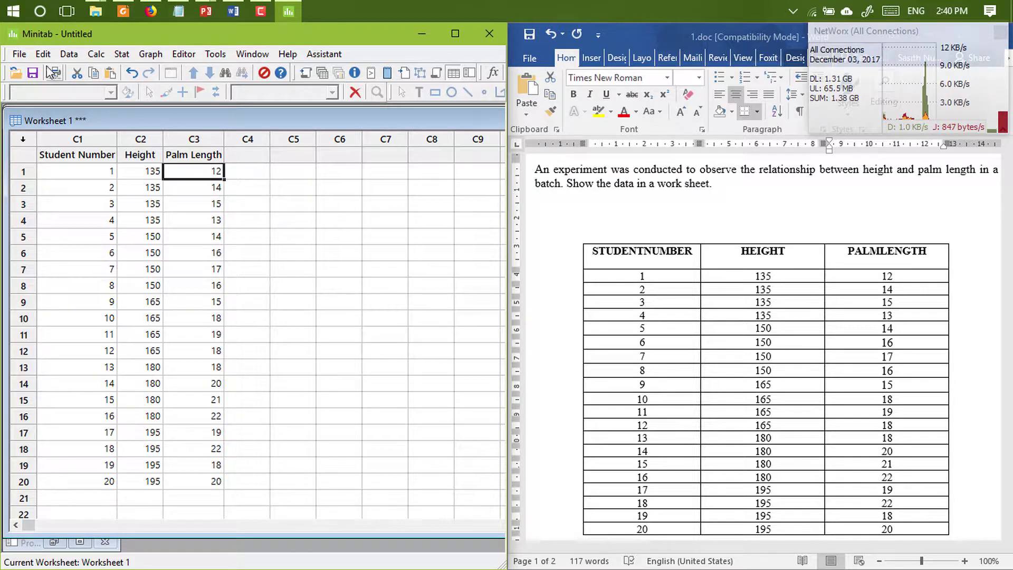
- Save the Minitab project in the Documents folder under the file name data_entering_test
click(20, 55)
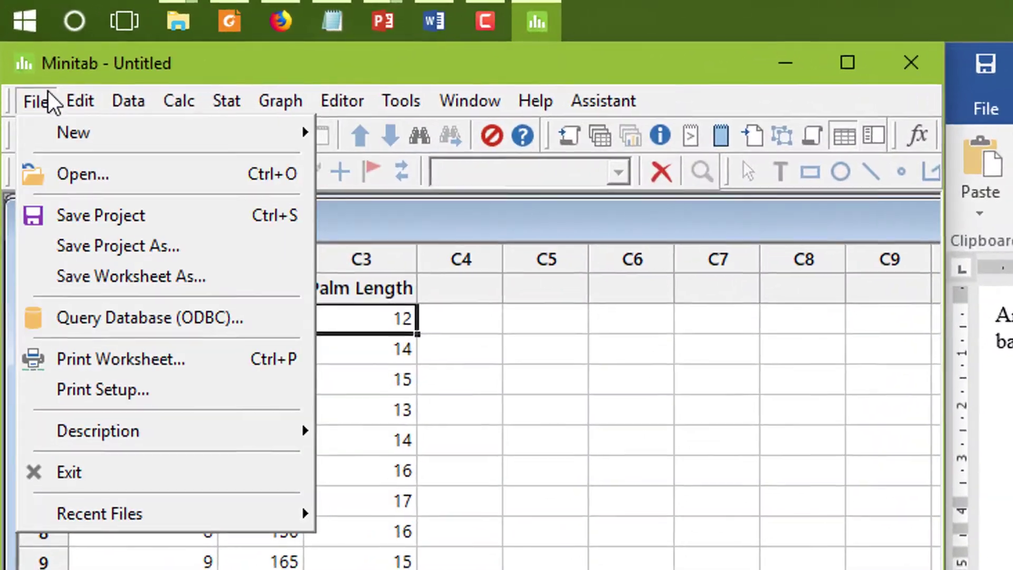
click(132, 220)
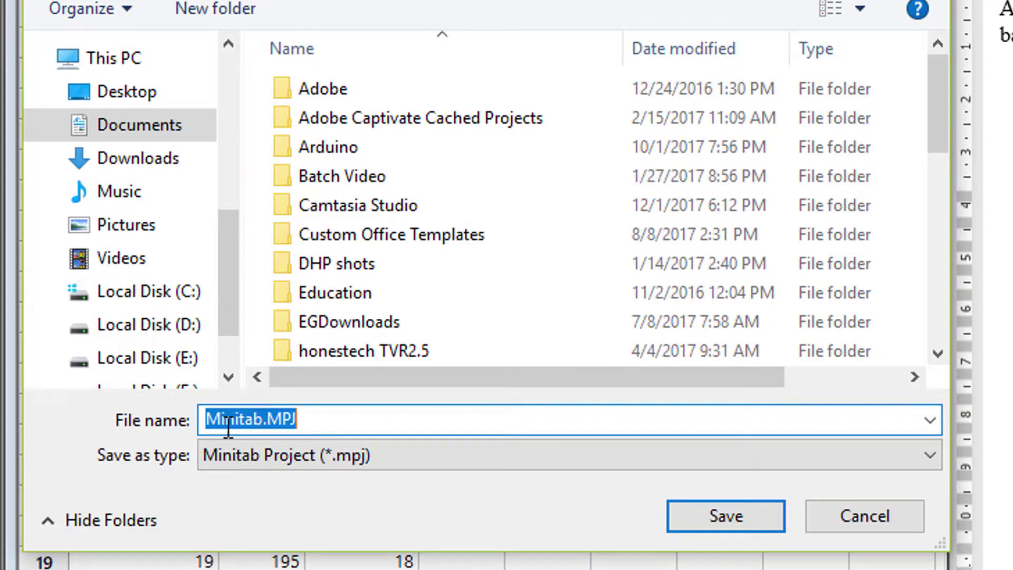
click(322, 422)
double_click(251, 420)
text(da)
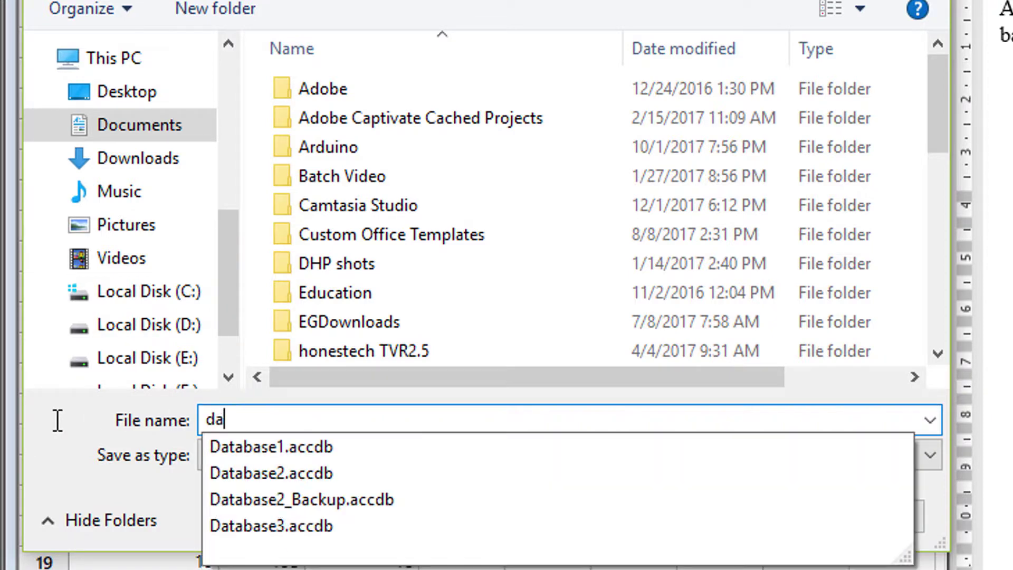
text(ta_entering_test)
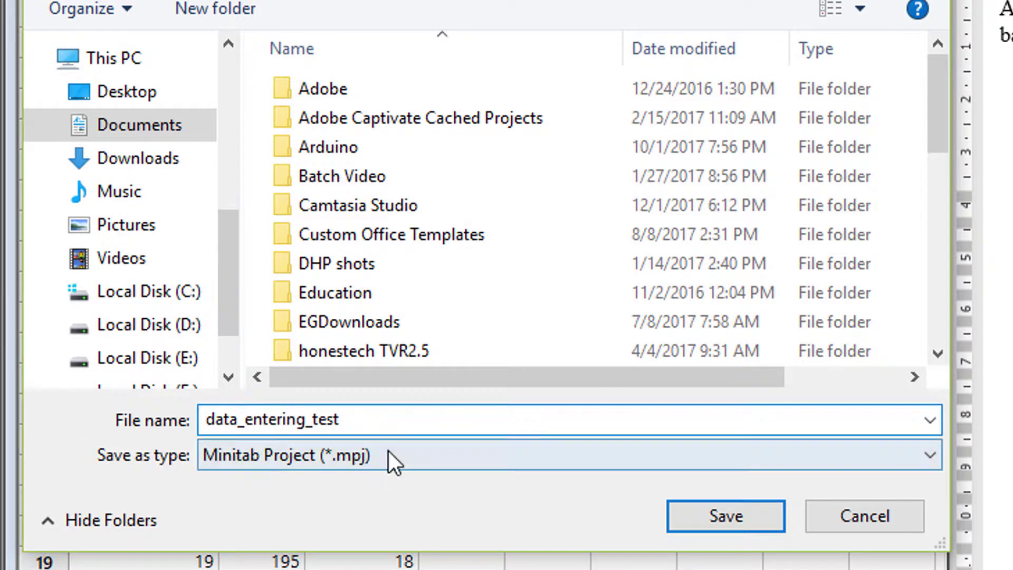
click(718, 517)
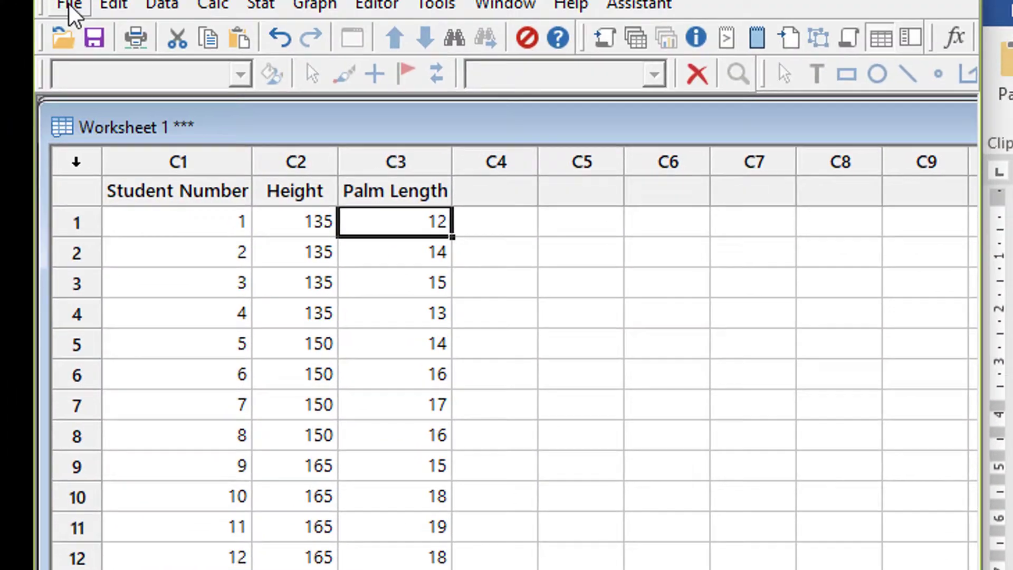
- Look through the Documents folder for the saved project file without opening anything
click(69, 5)
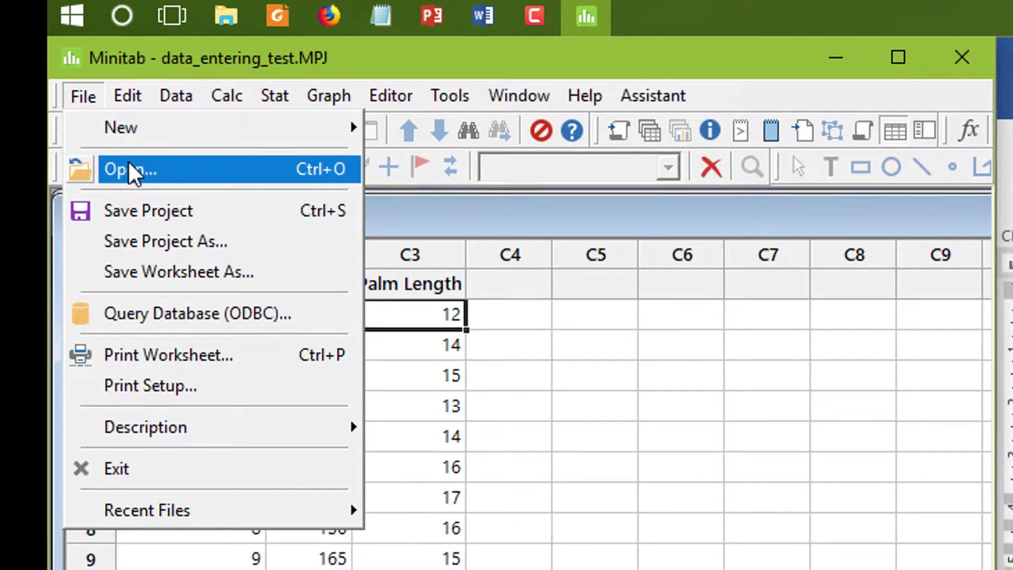
click(129, 170)
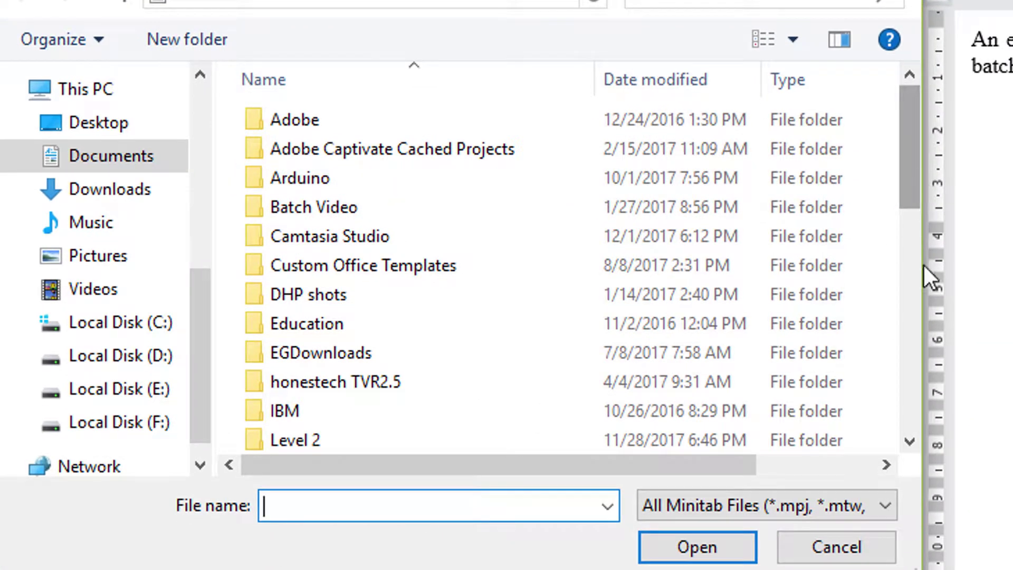
scroll(924, 265, down, 8)
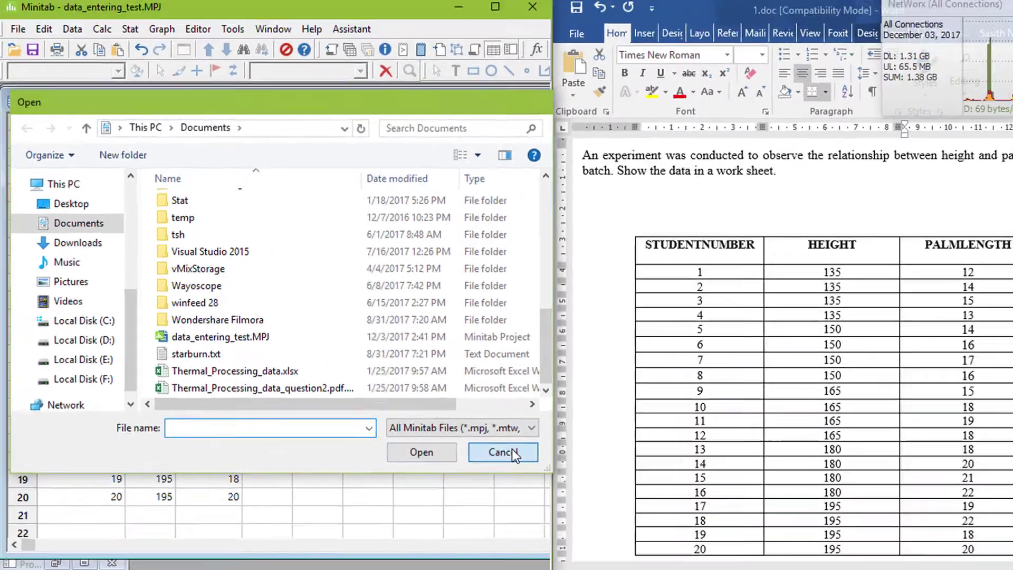
click(836, 546)
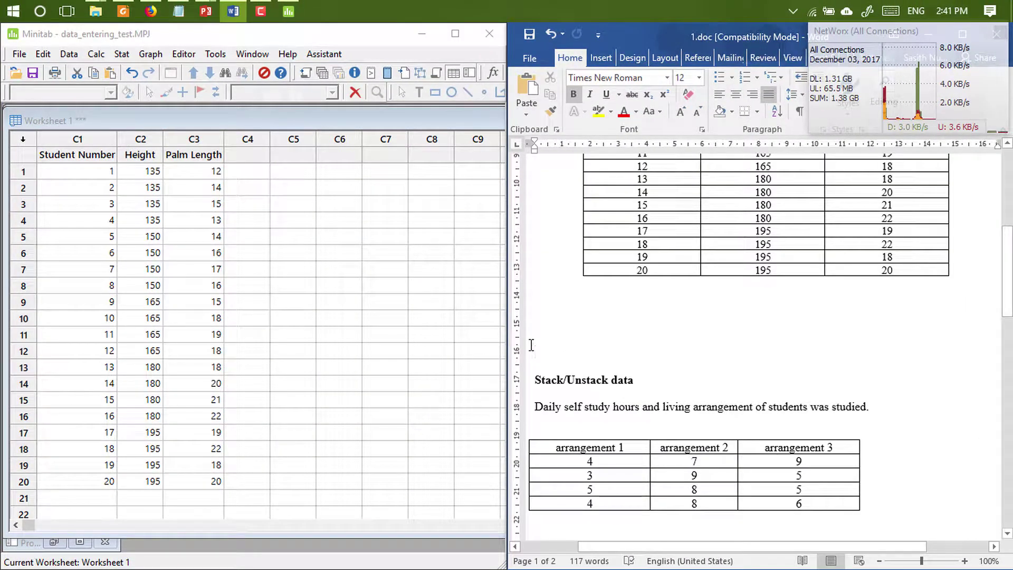
- In the Word document, add the line "If you want random numbers??????" above the Stack/Unstack data heading
click(531, 345)
text(If yo)
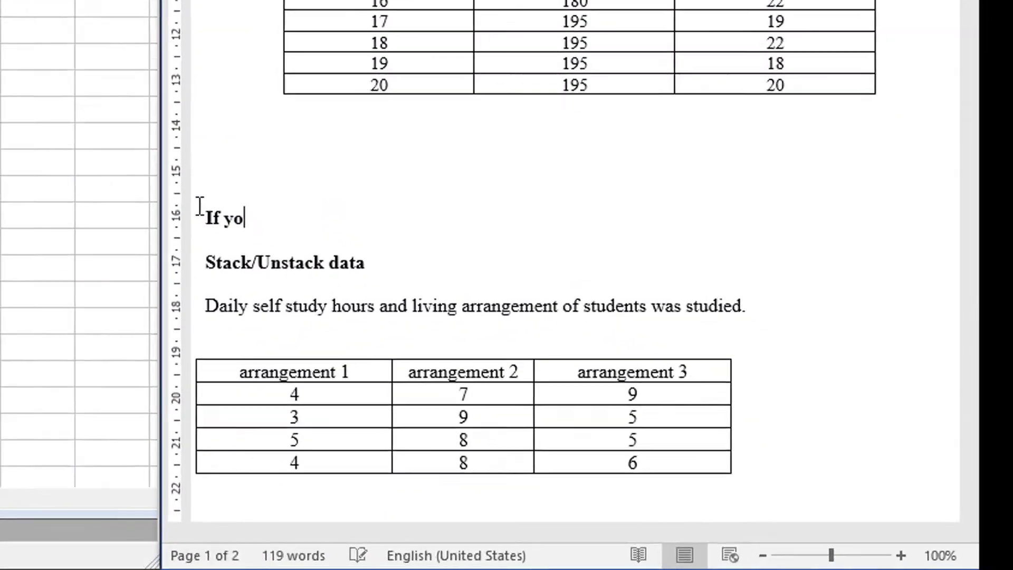
text(u want ra)
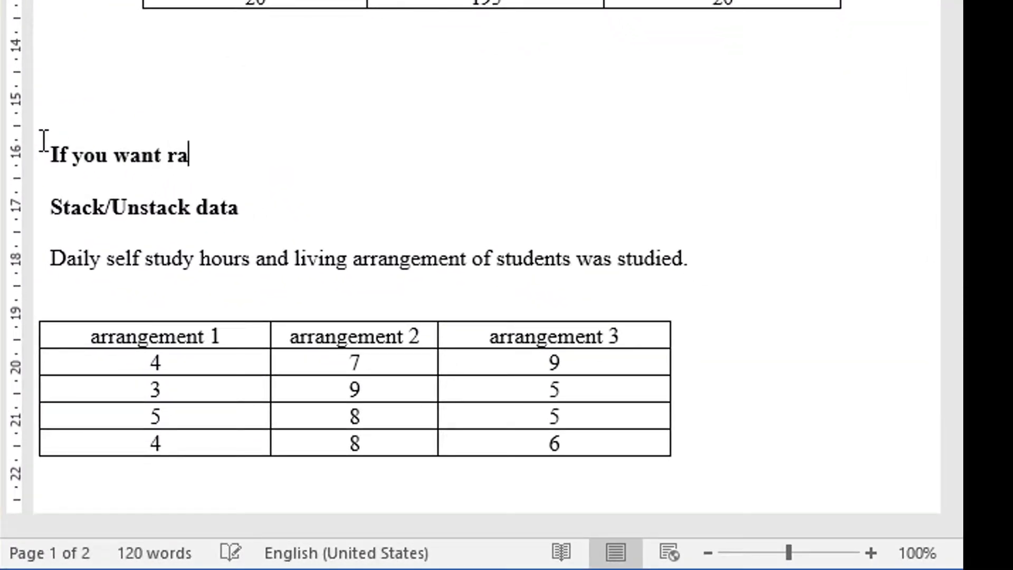
text(ndom numbers??????)
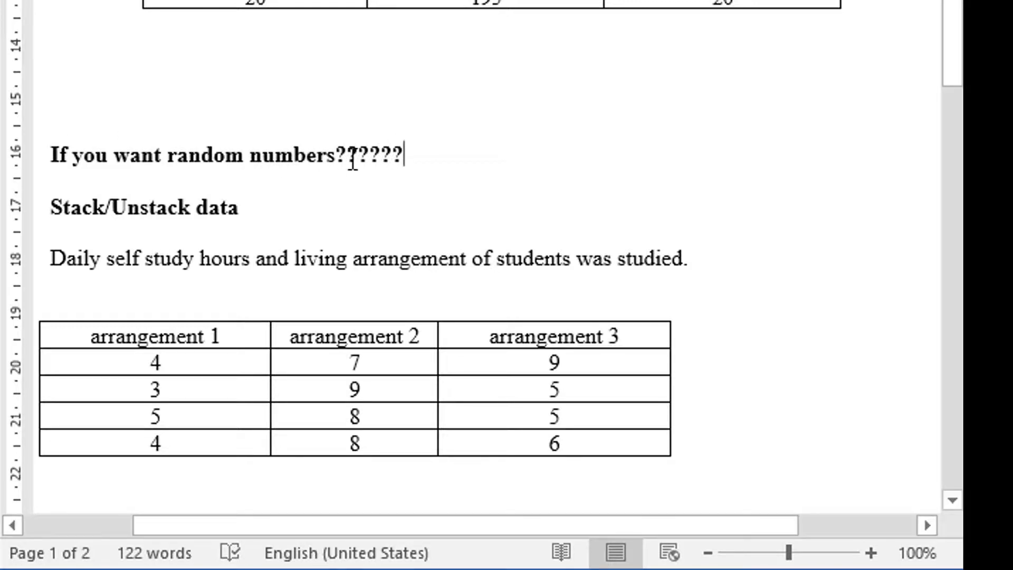
- Enlarge the font size of the "If you want random numbers??????" line
shift+click(105, 94)
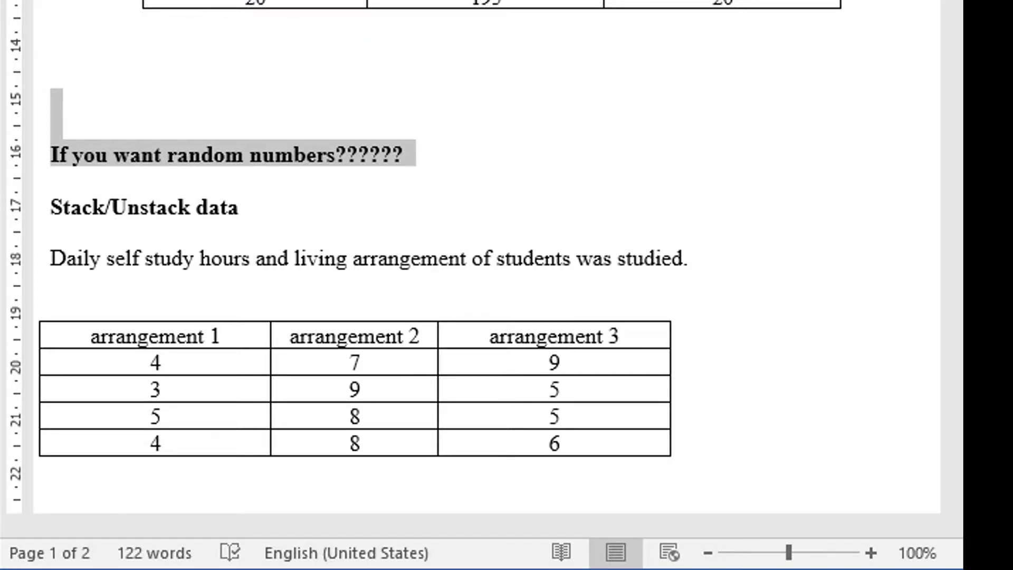
click(364, 0)
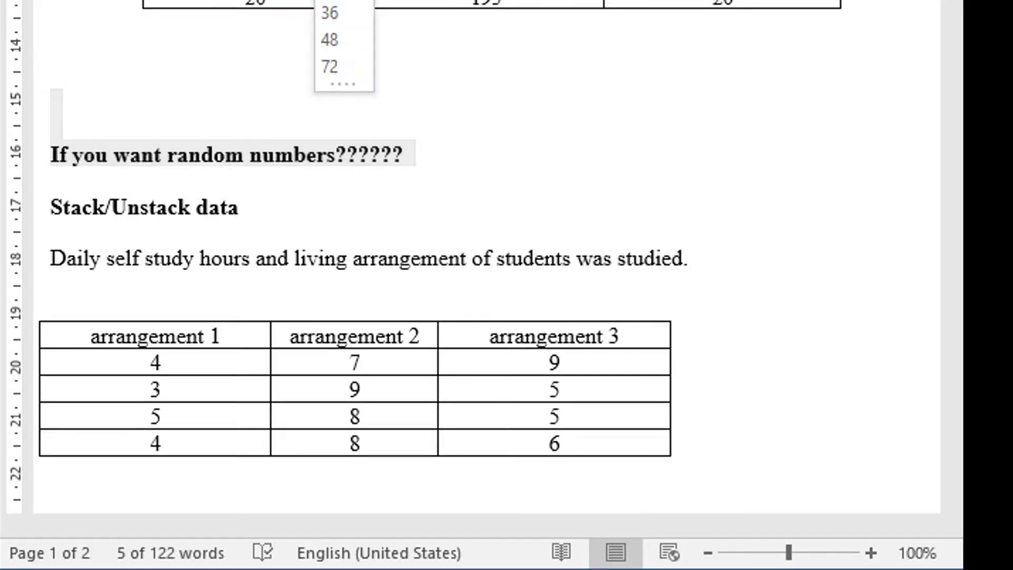
click(328, 0)
- Add the line "use pattern number generation option" below the random numbers question
click(659, 207)
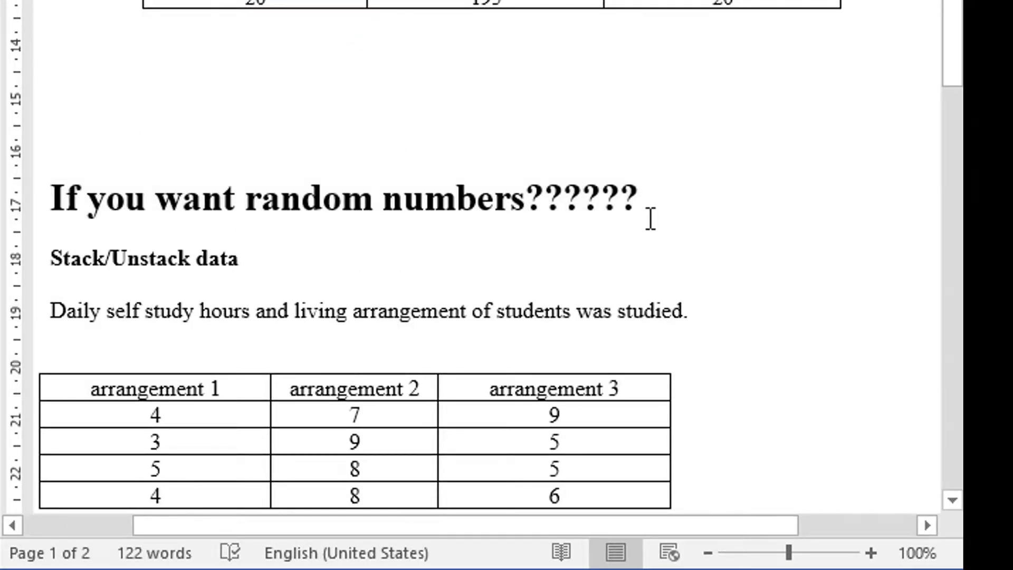
key(Return)
text(u)
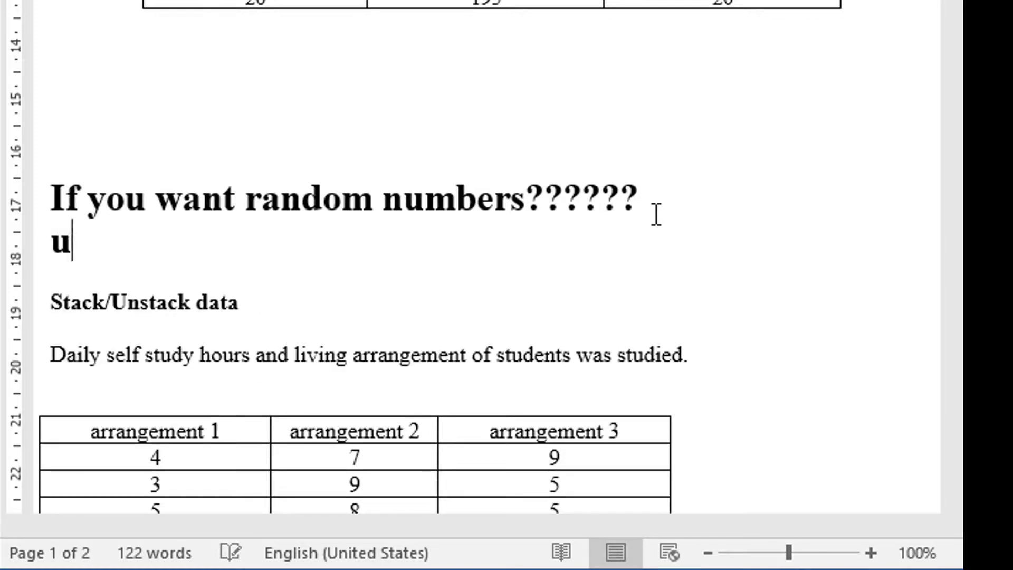
text(se pattern )
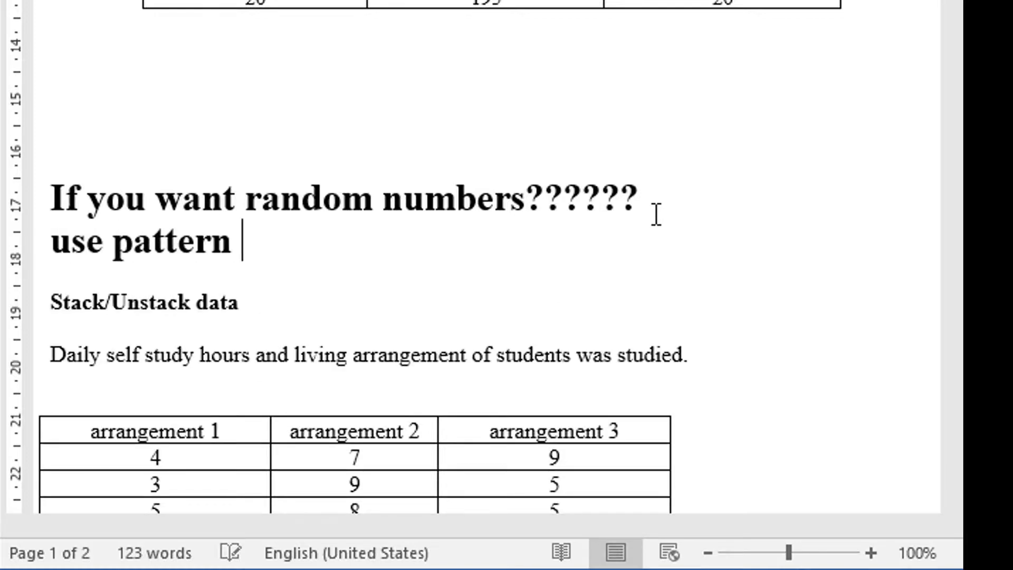
text(number gen)
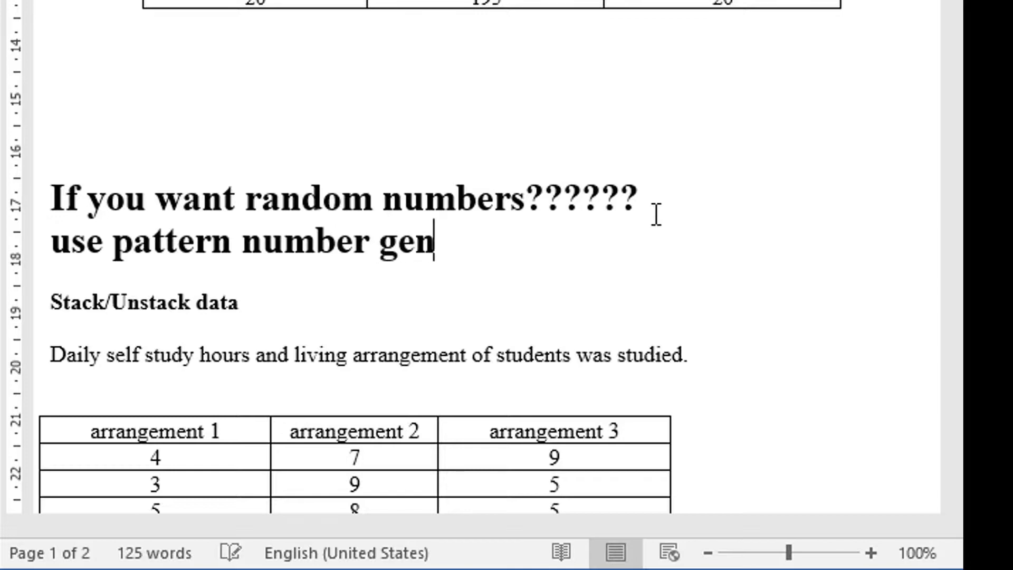
text(eration )
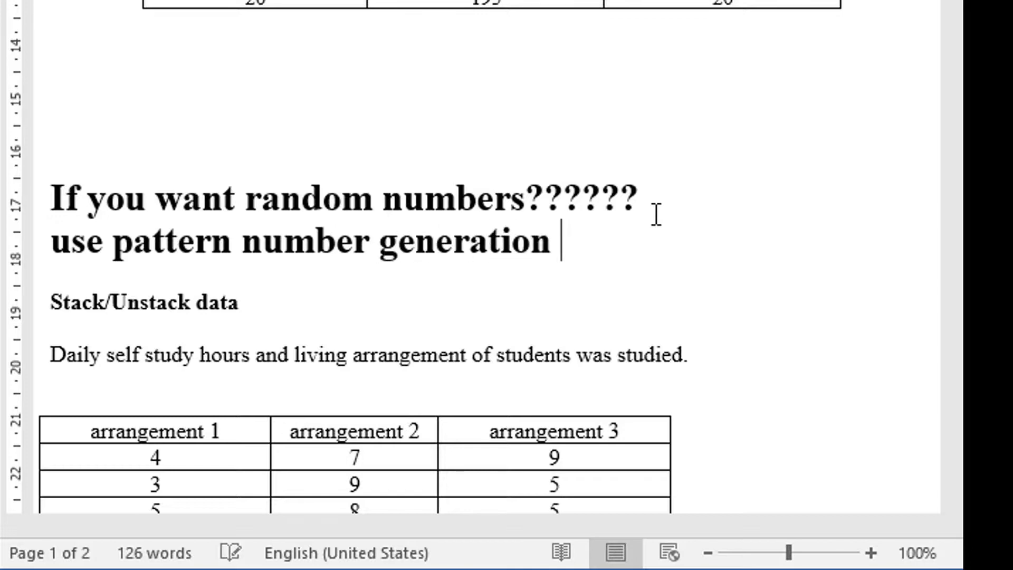
text(option)
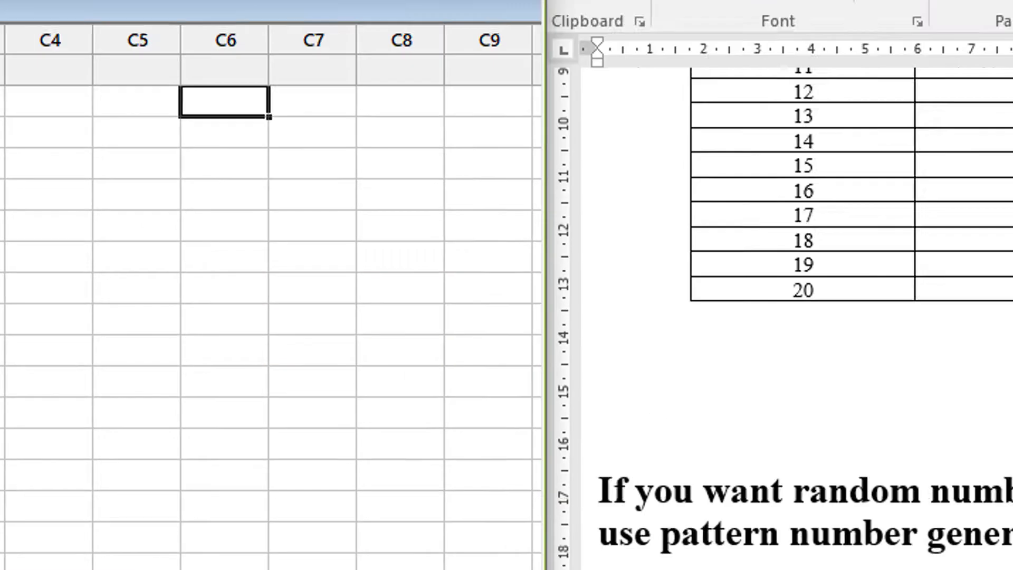
- In Minitab, generate a simple set of patterned numbers in column C5 from 15 to 25 in steps of 2
click(179, 104)
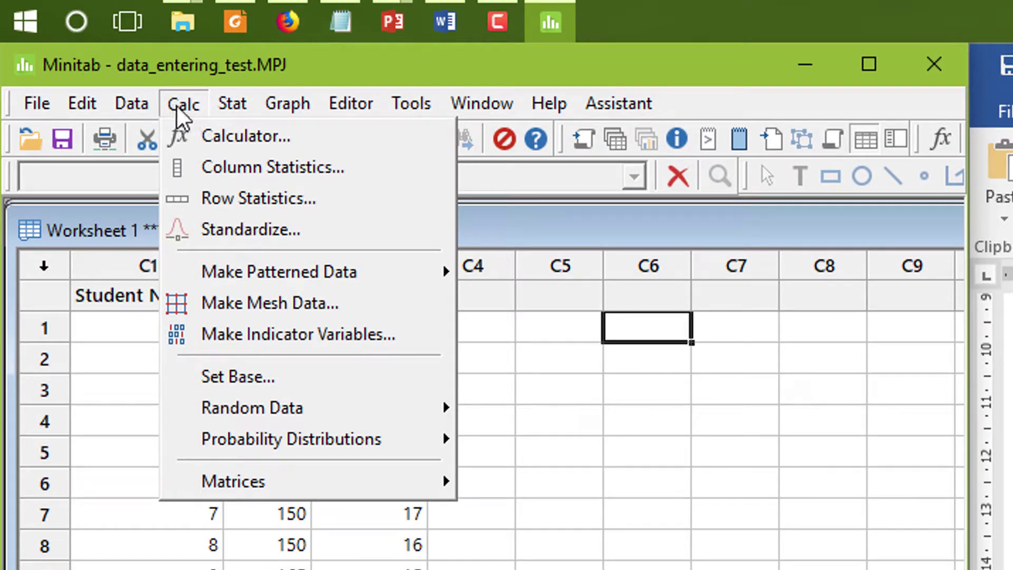
mouse_move(335, 274)
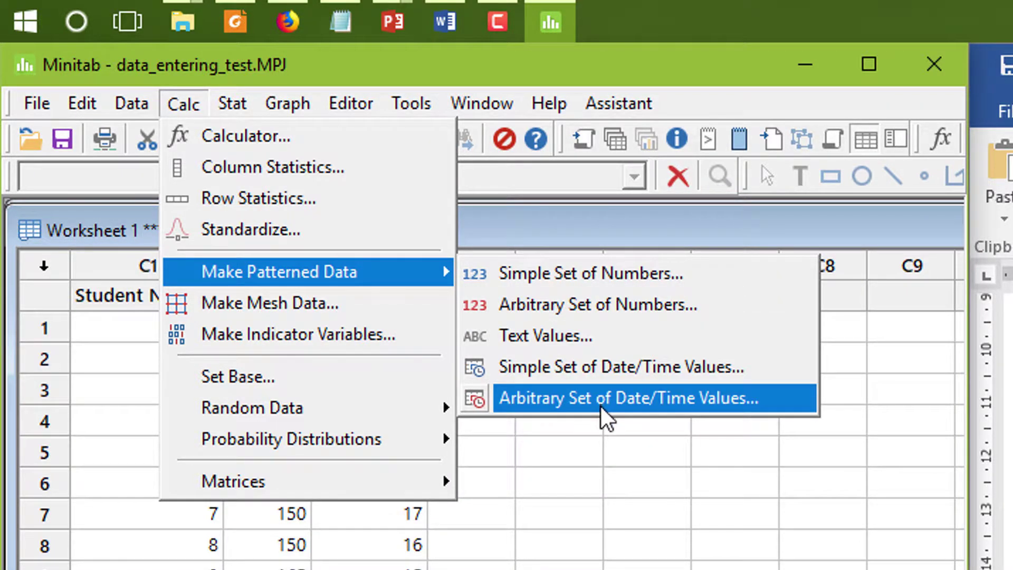
click(590, 285)
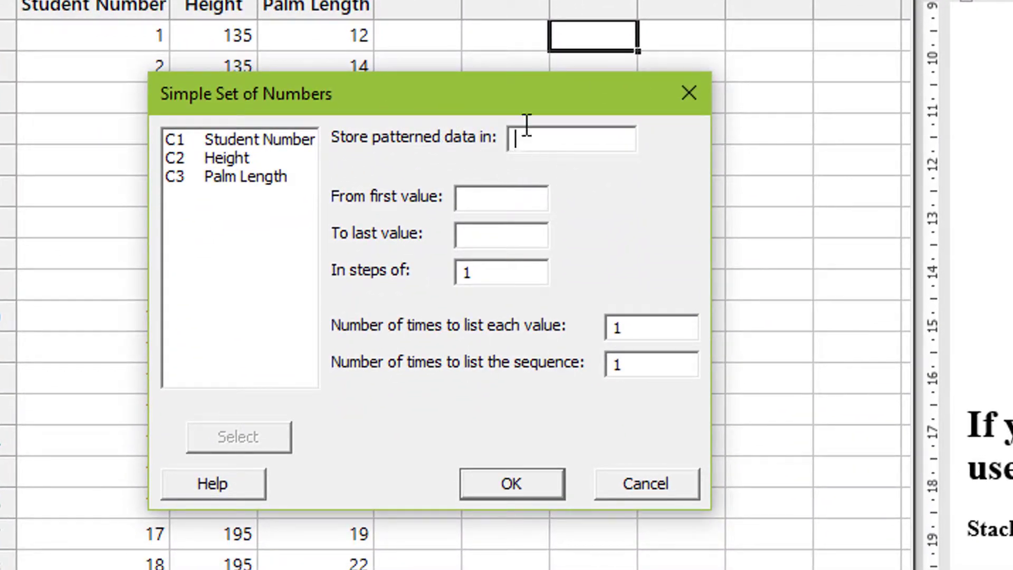
drag(498, 100, 893, 102)
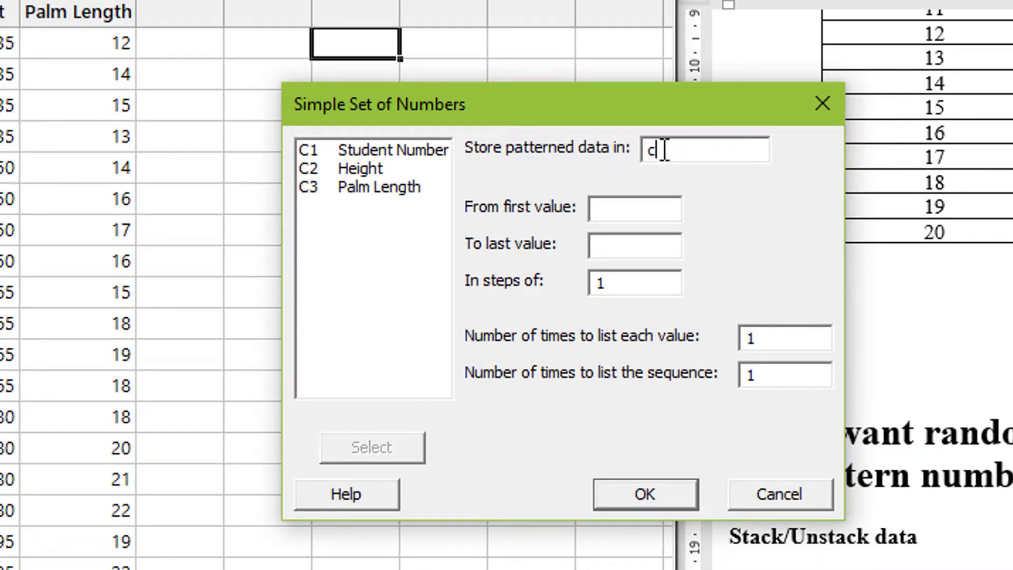
click(617, 203)
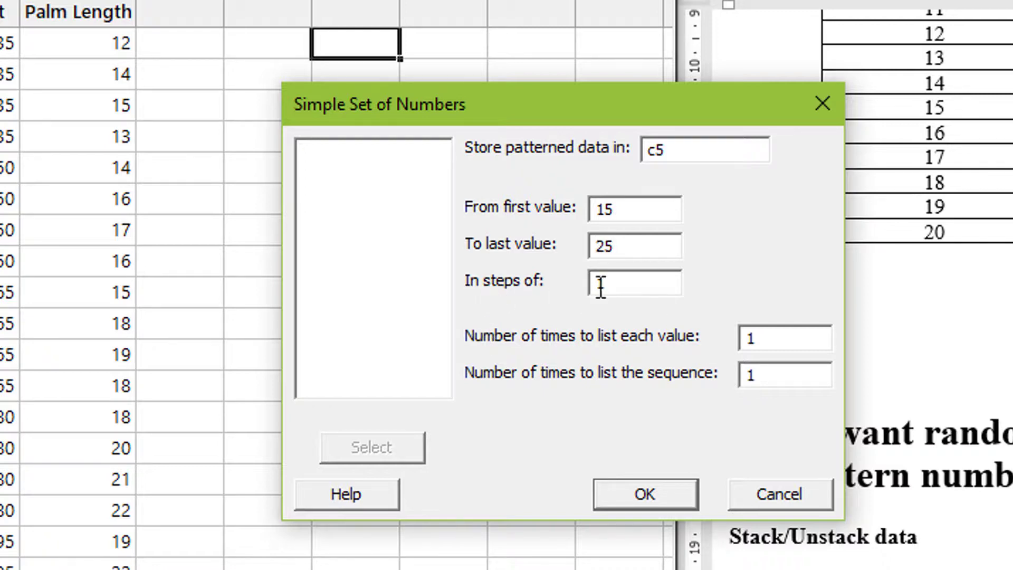
drag(612, 285, 591, 287)
click(657, 490)
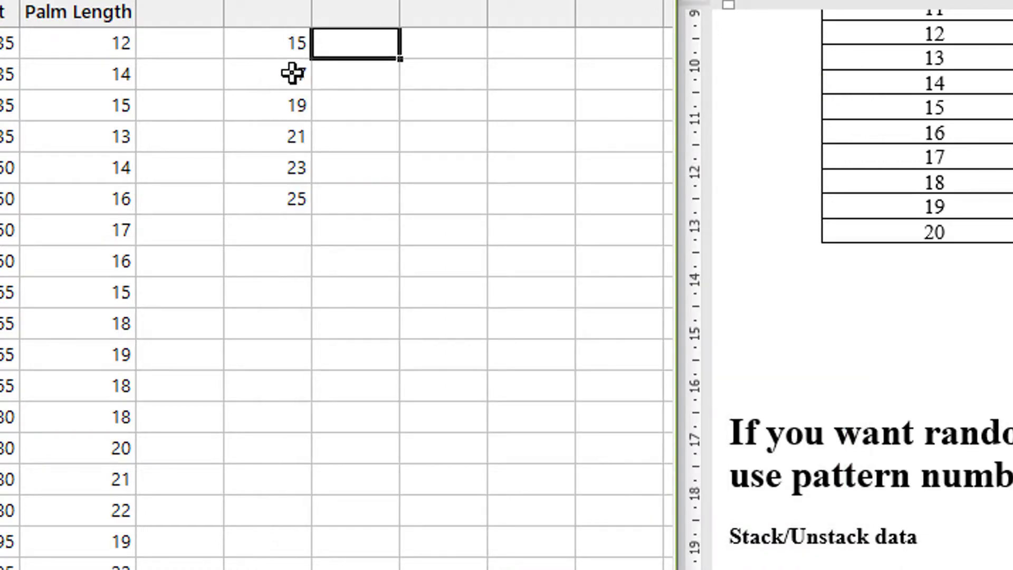
click(295, 195)
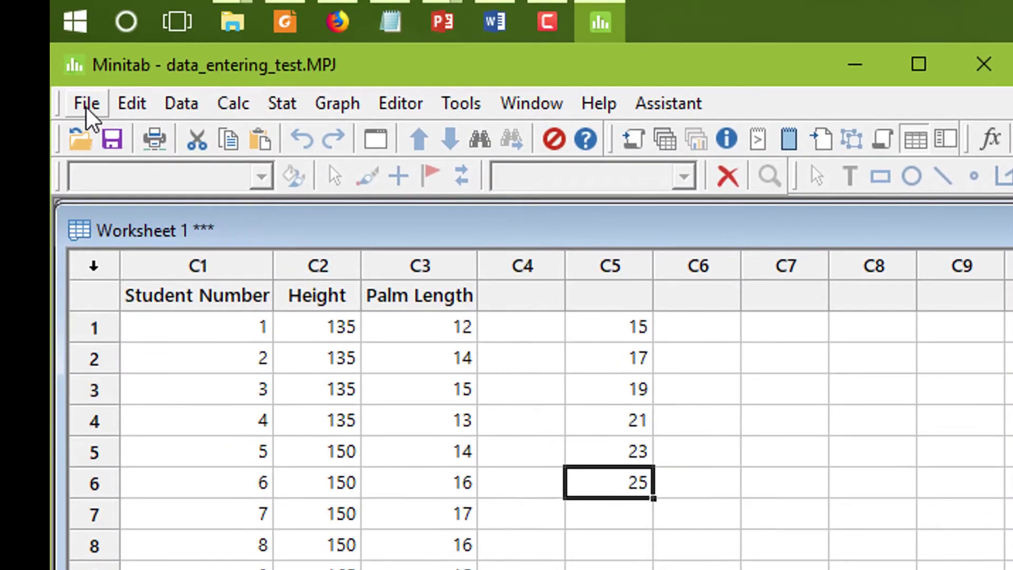
- Create a new worksheet in the current project
click(17, 39)
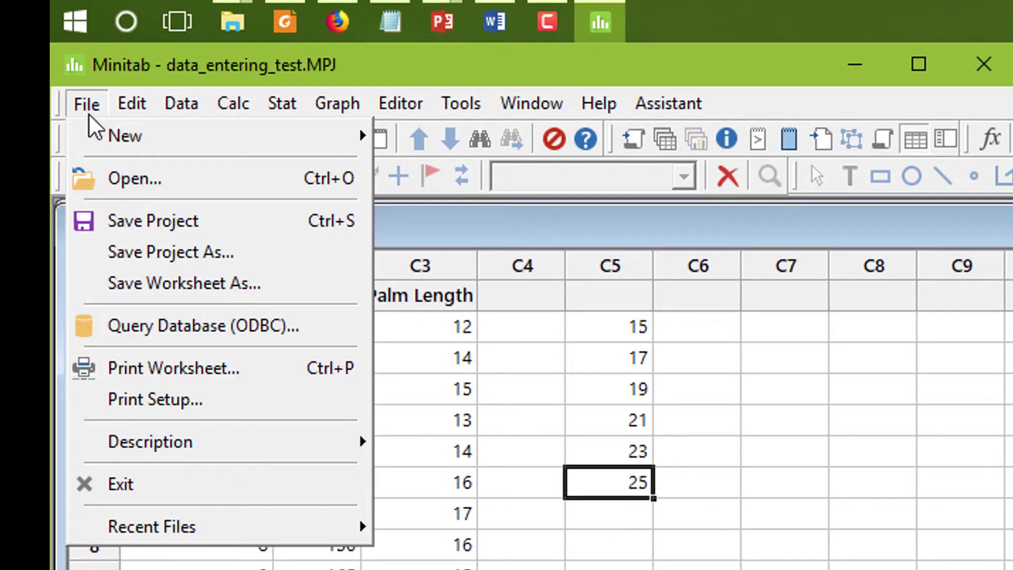
mouse_move(276, 135)
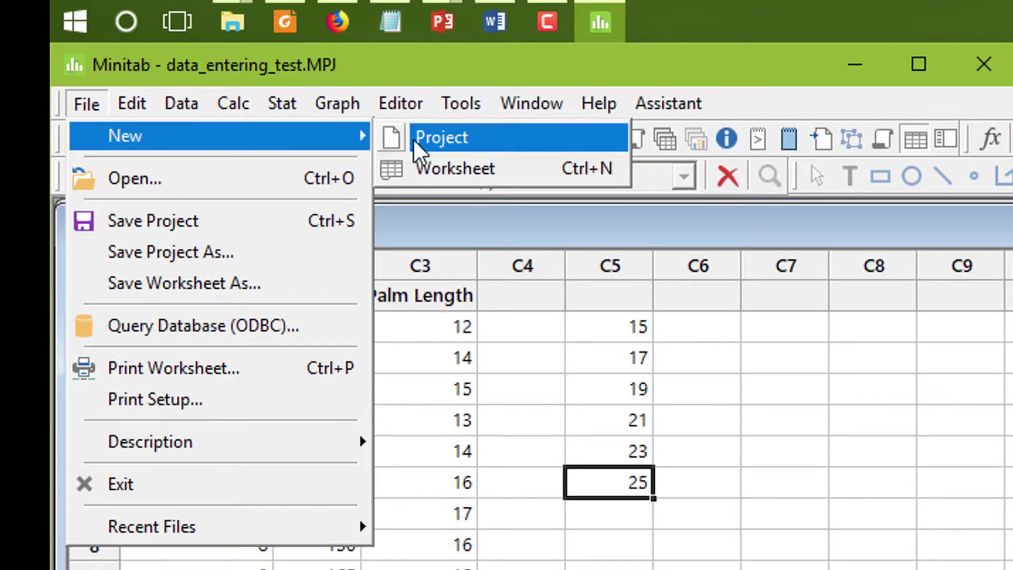
click(443, 174)
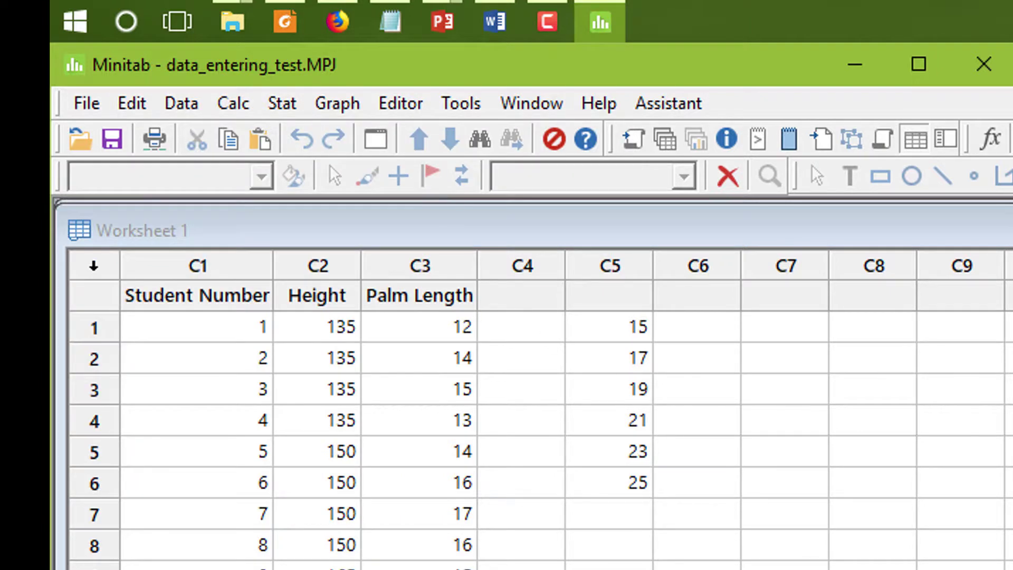
- Switch to the Word document and move the "Stack/Unstack data" section onto a new page with a page break
drag(320, 413, 374, 224)
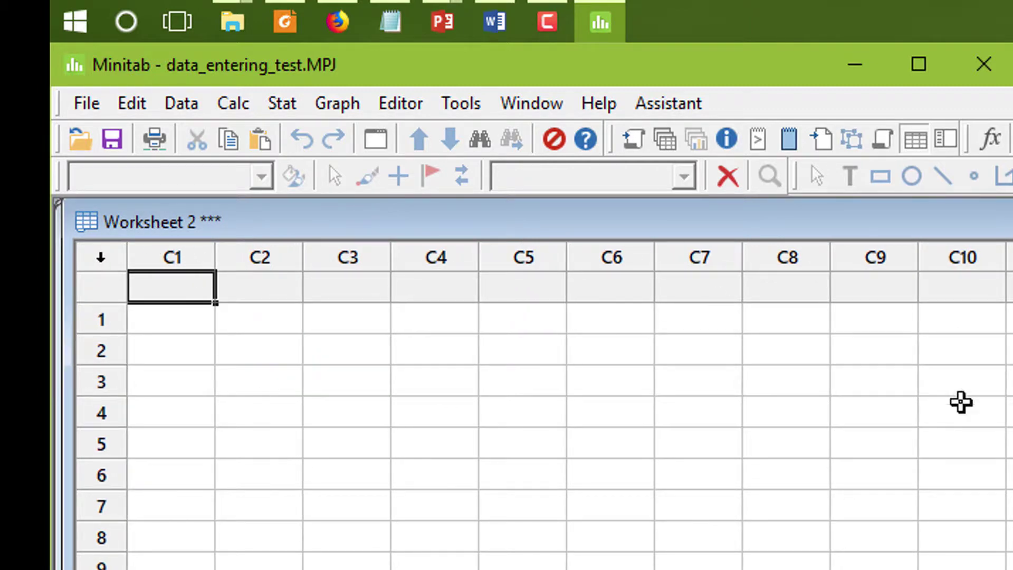
key(alt+Tab)
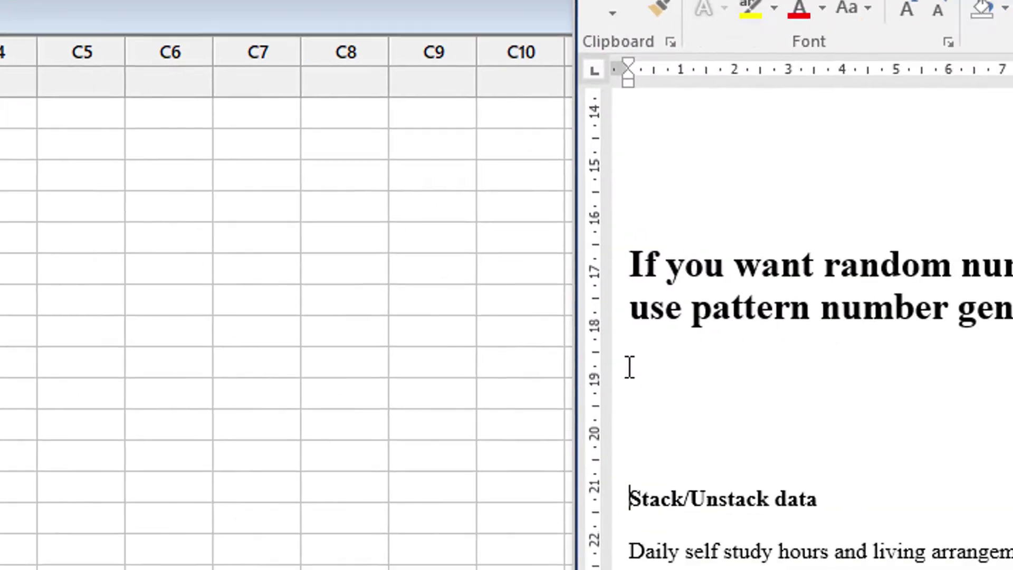
key(Return)
key(ctrl+Return)
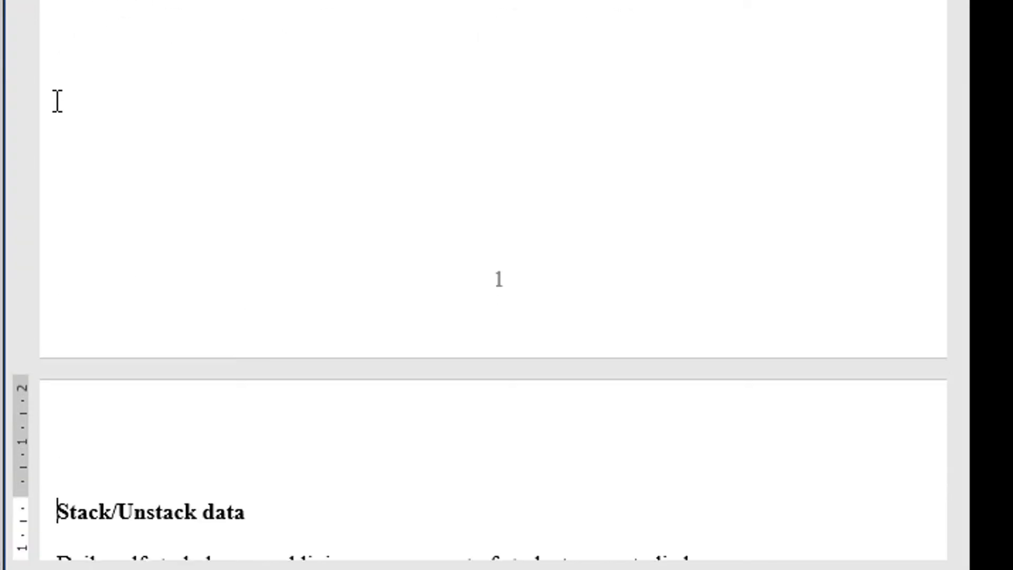
drag(961, 168, 962, 252)
- Enlarge the font size of the "Stack/Unstack data" heading
drag(303, 150, 45, 140)
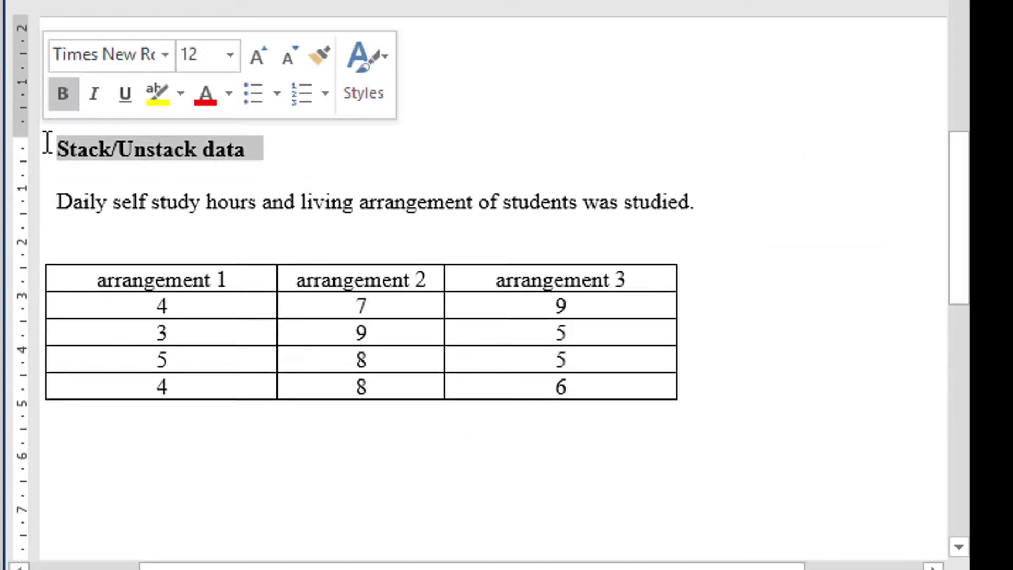
click(335, 5)
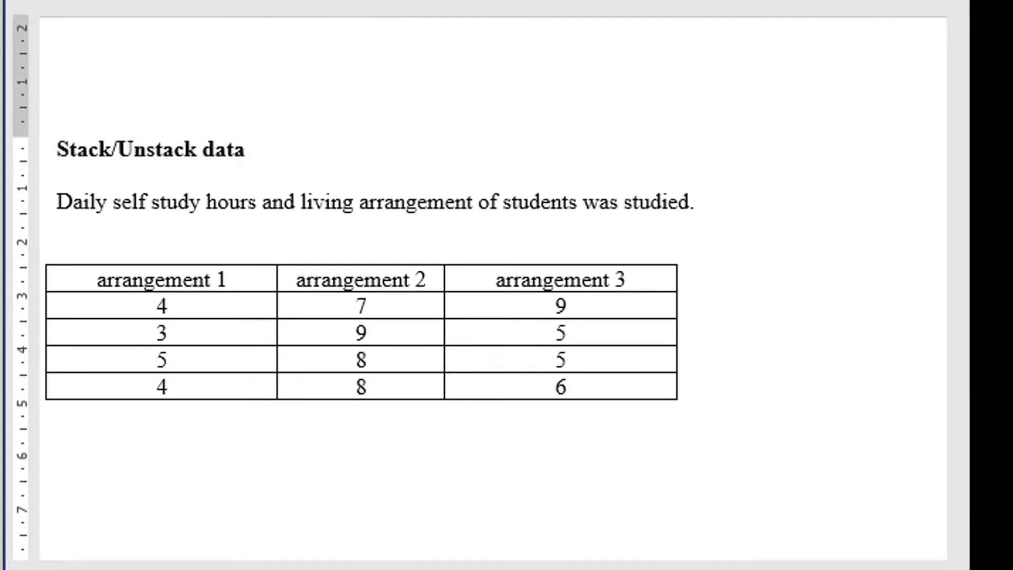
click(423, 152)
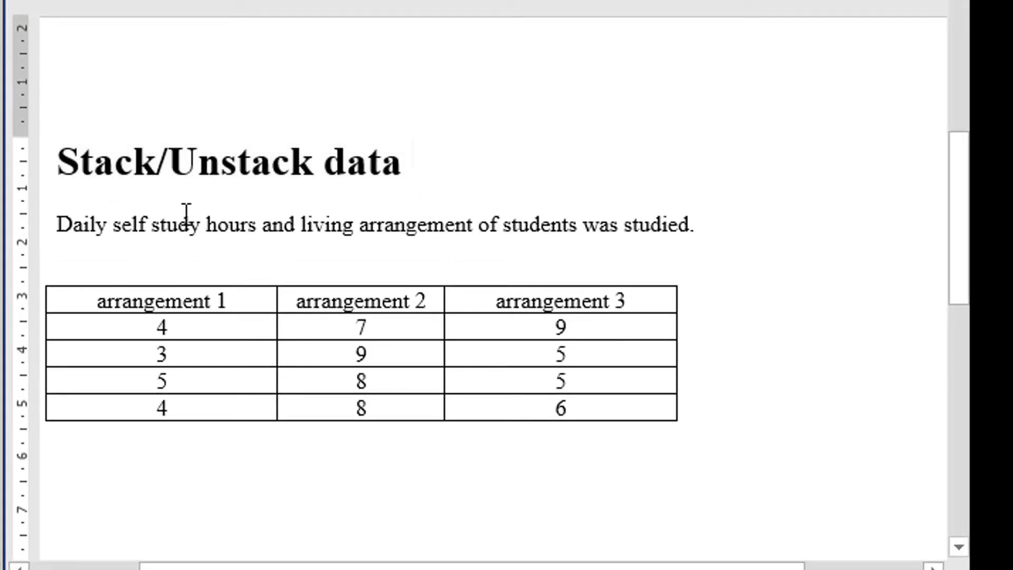
- Examine the sentence about daily self study hours and the arrangement 1 column of the table below it
click(57, 226)
drag(260, 210, 703, 220)
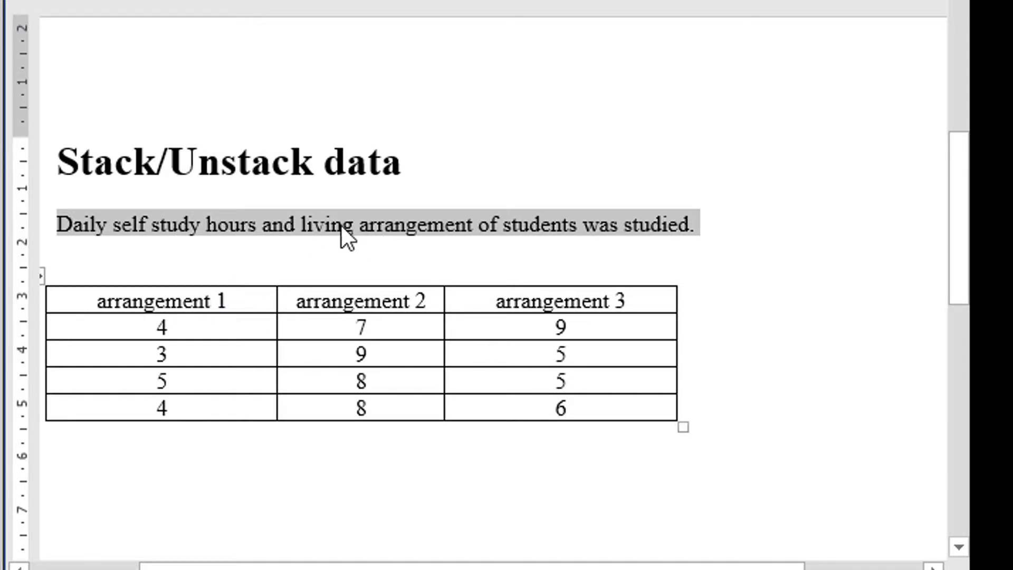
click(217, 297)
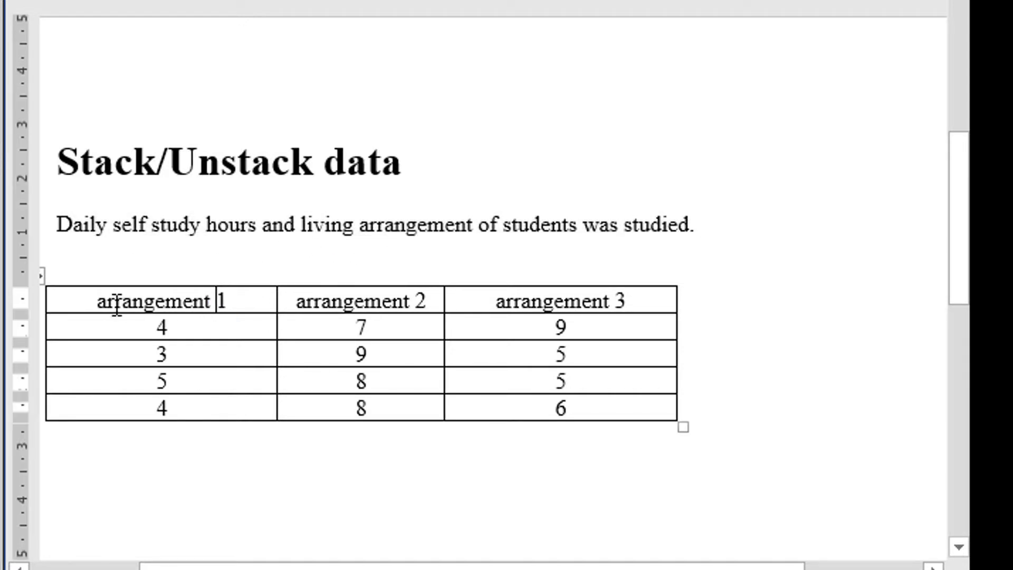
drag(81, 303, 236, 299)
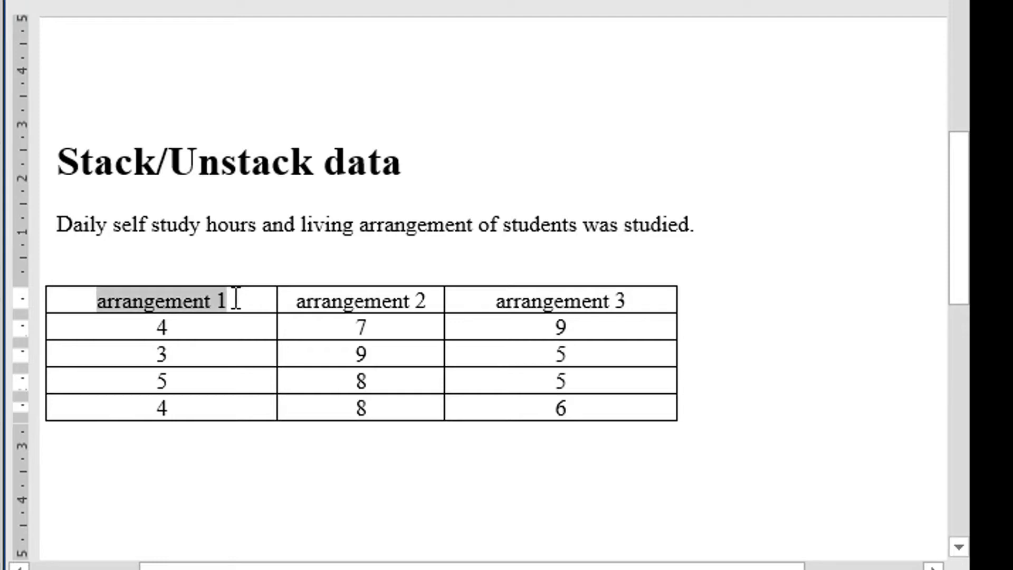
click(153, 326)
drag(153, 325, 186, 400)
click(159, 304)
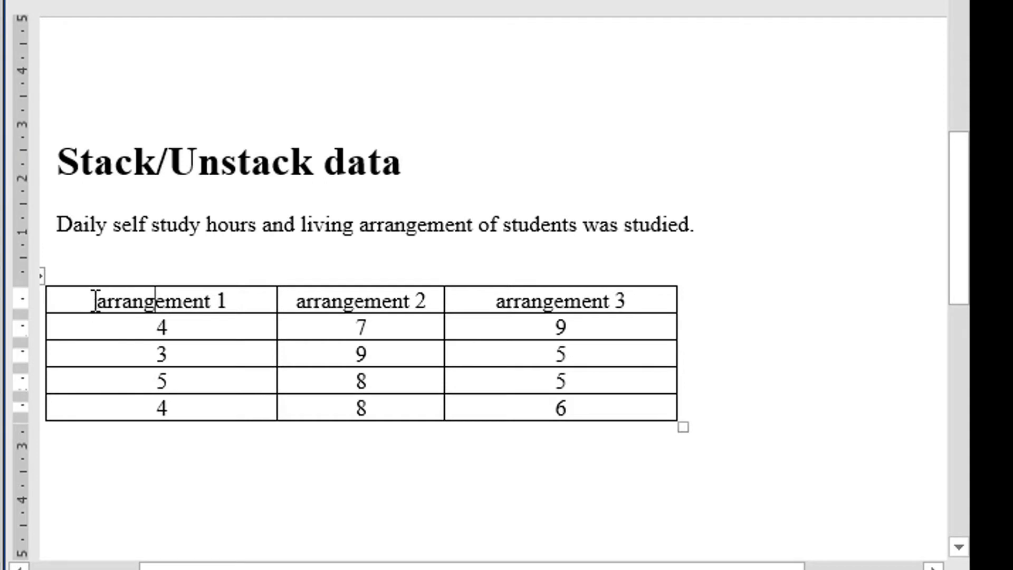
- Copy the whole three-column arrangement table and paste it into Minitab's Worksheet 2, starting at the name cell of column C1
drag(85, 298, 619, 402)
key(super+c)
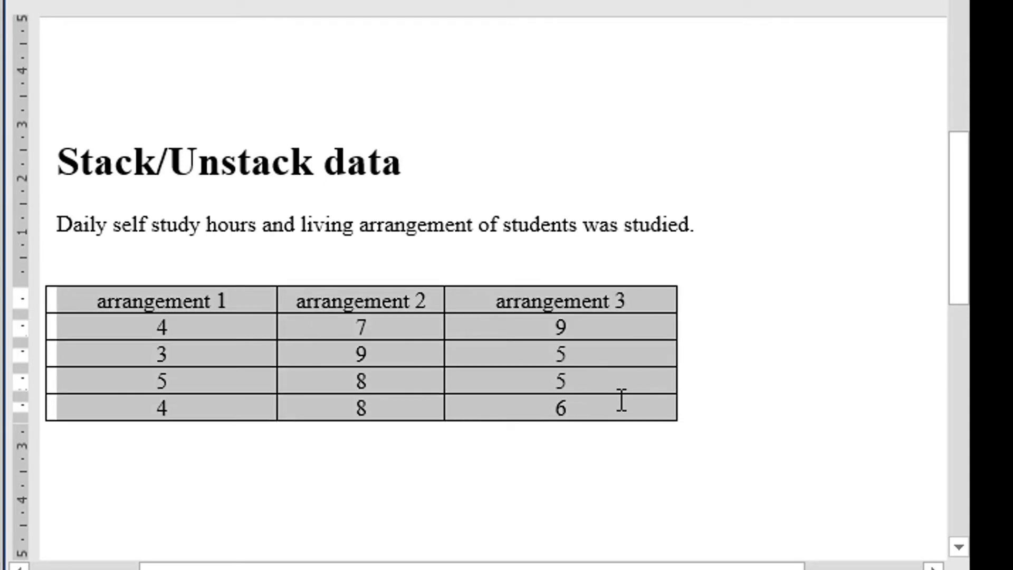
right_click(457, 363)
key(Escape)
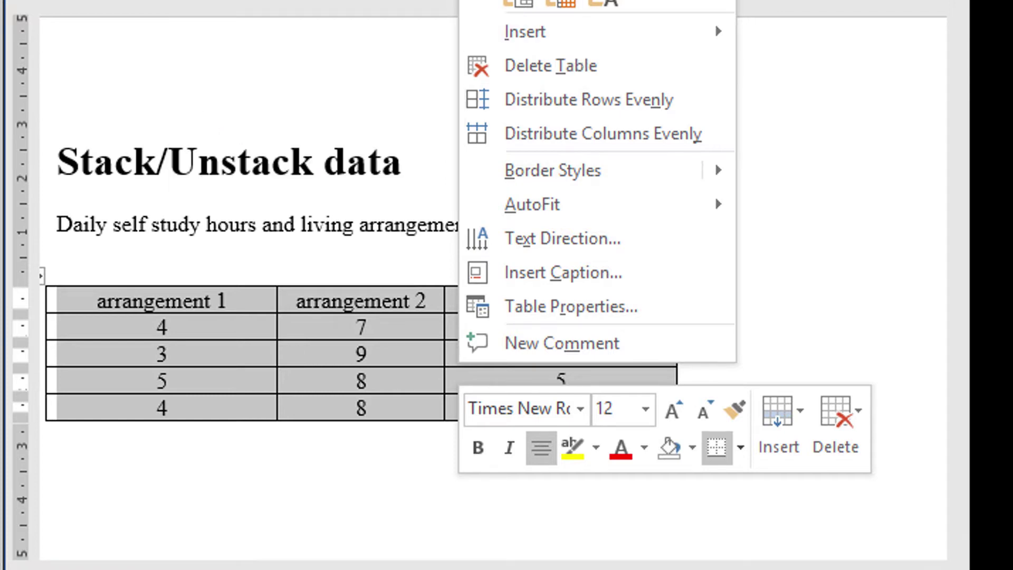
key(Escape)
click(63, 151)
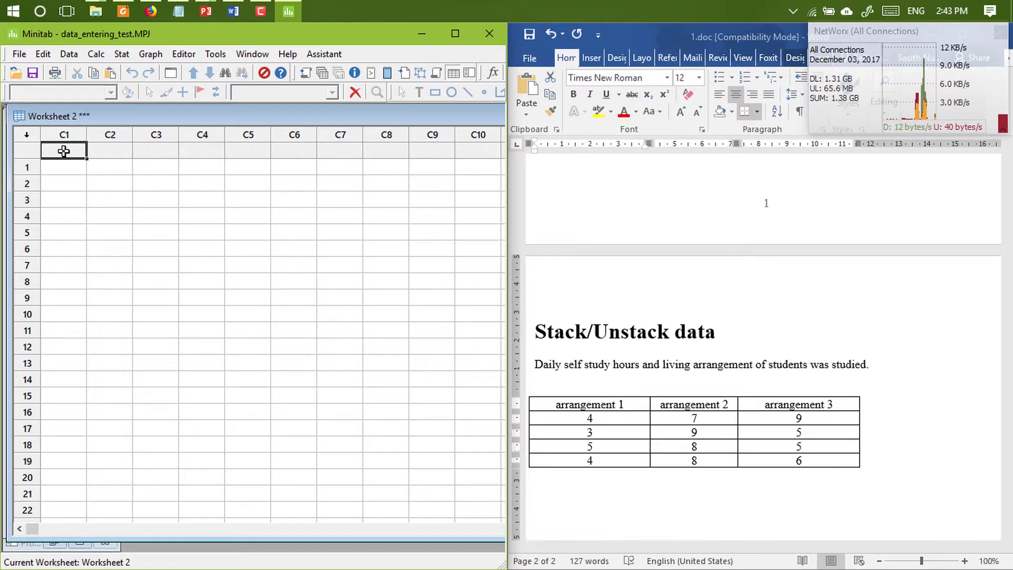
right_click(63, 152)
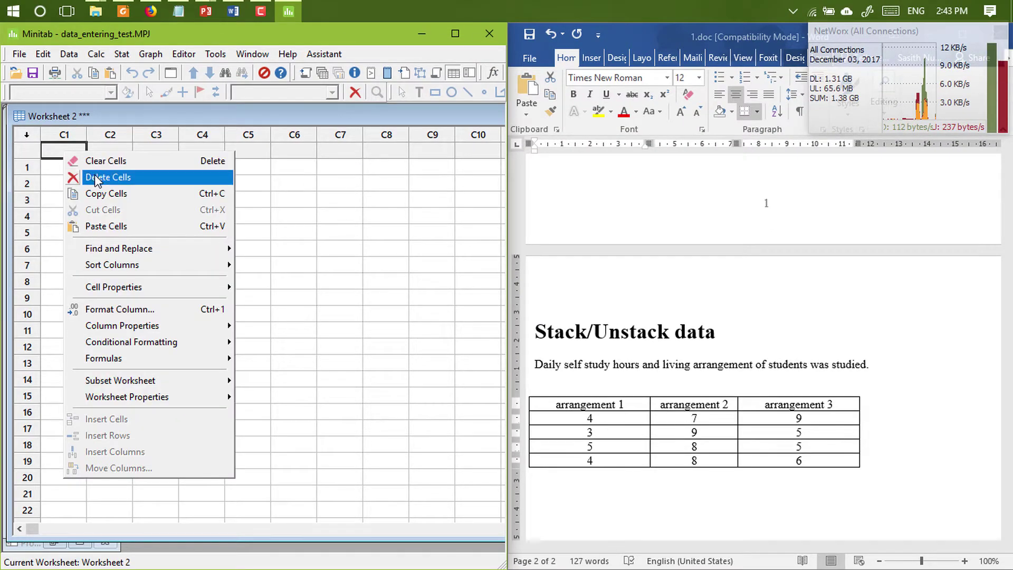
click(213, 227)
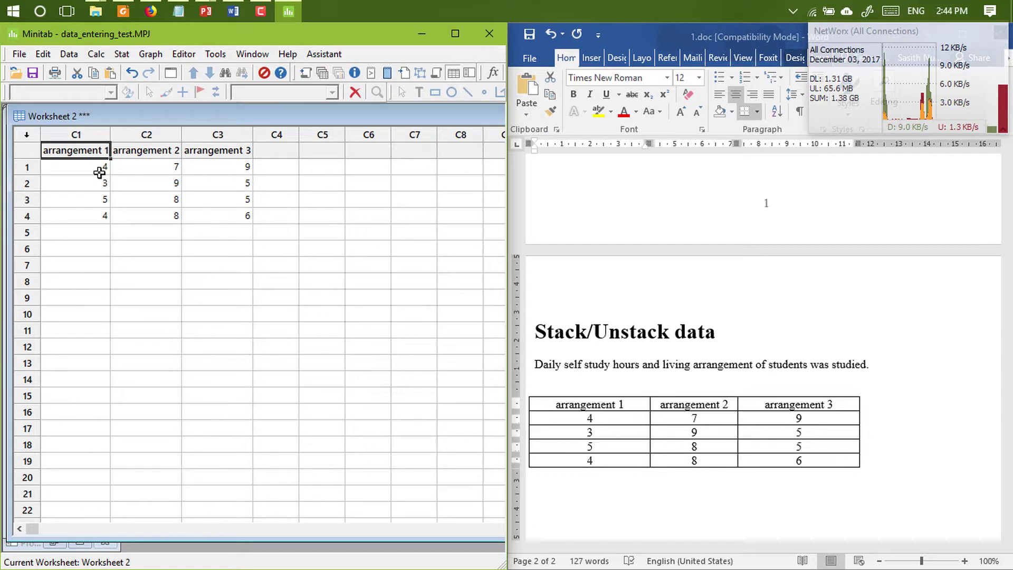
- Maximize Minitab and start Stack Columns with arrangement 1 through arrangement 3 as the columns to stack
click(454, 34)
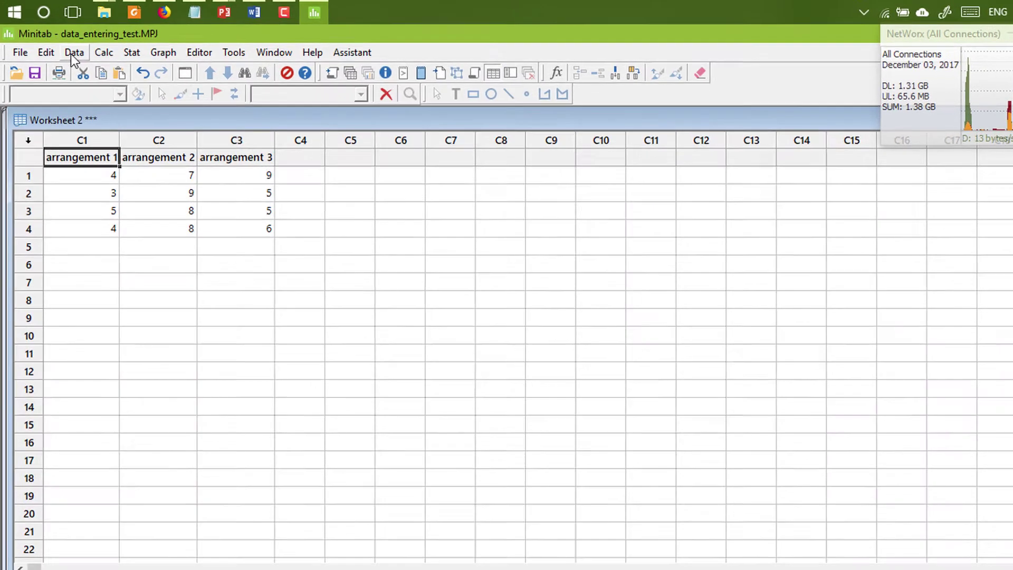
click(74, 54)
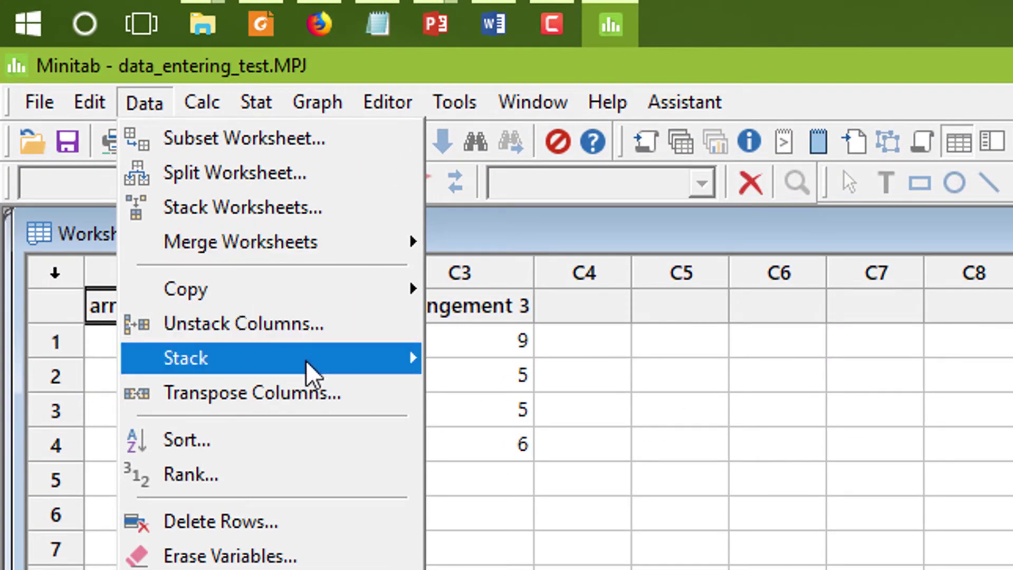
mouse_move(314, 372)
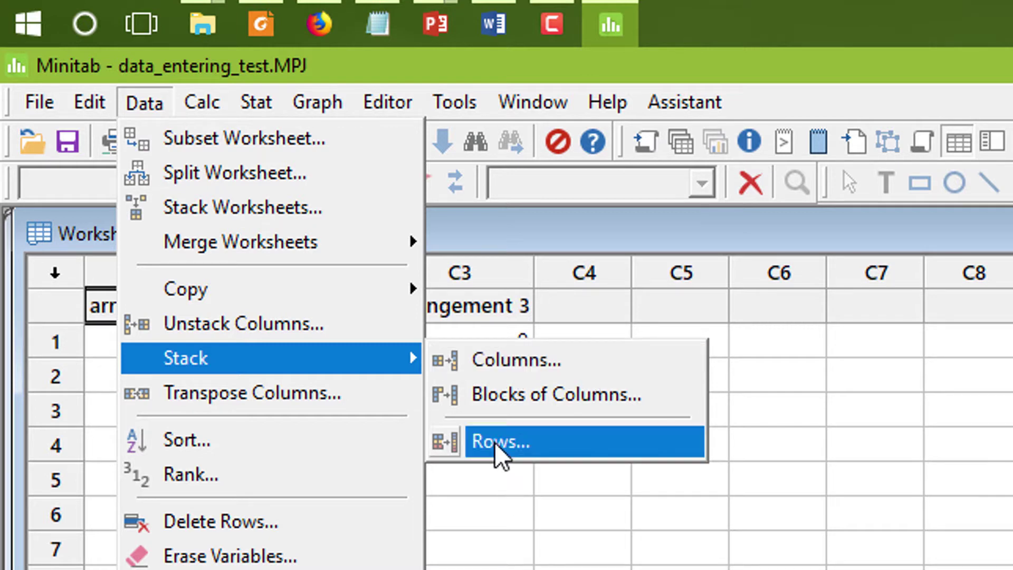
click(507, 360)
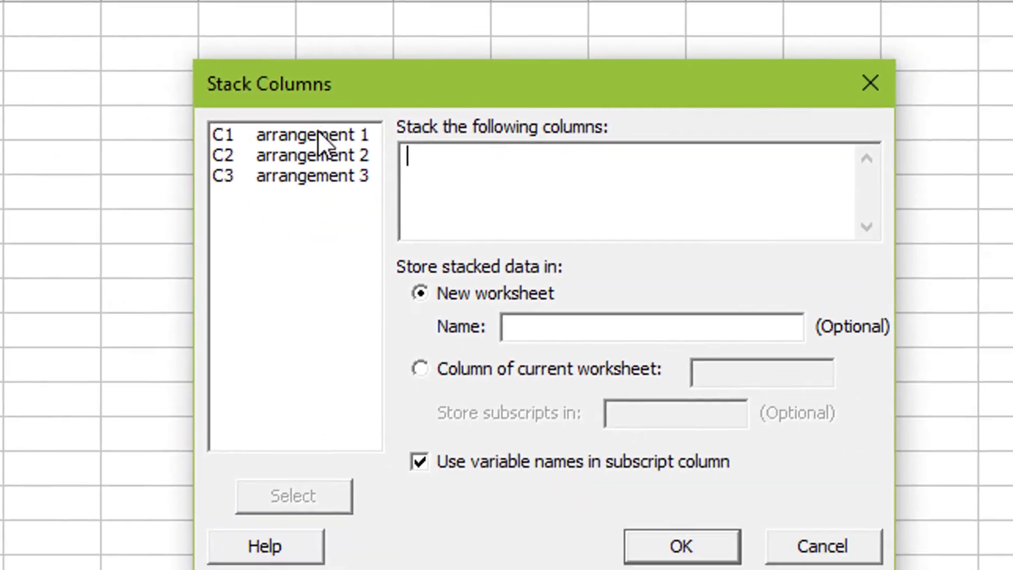
click(843, 462)
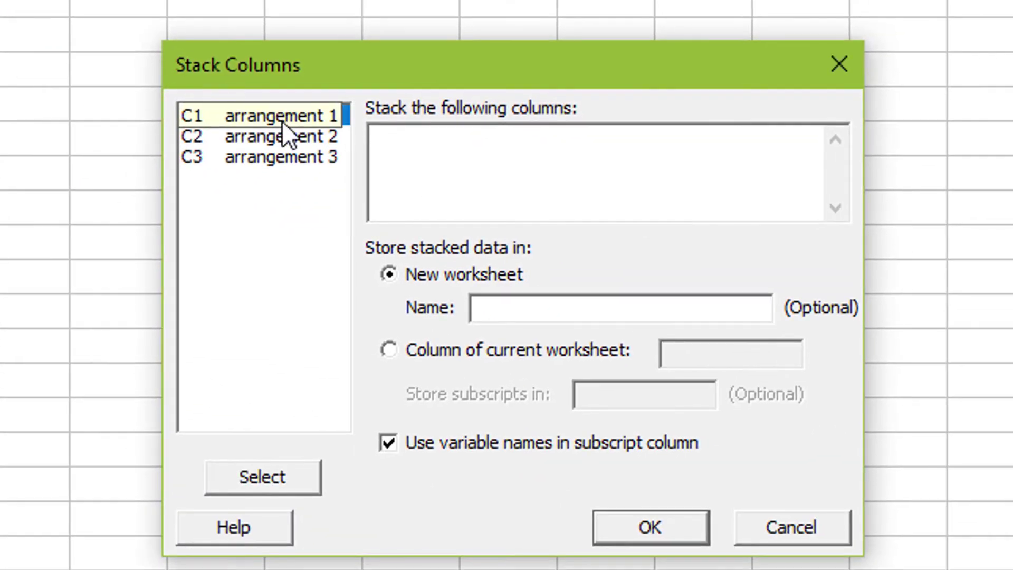
shift+click(298, 151)
ctrl+click(243, 109)
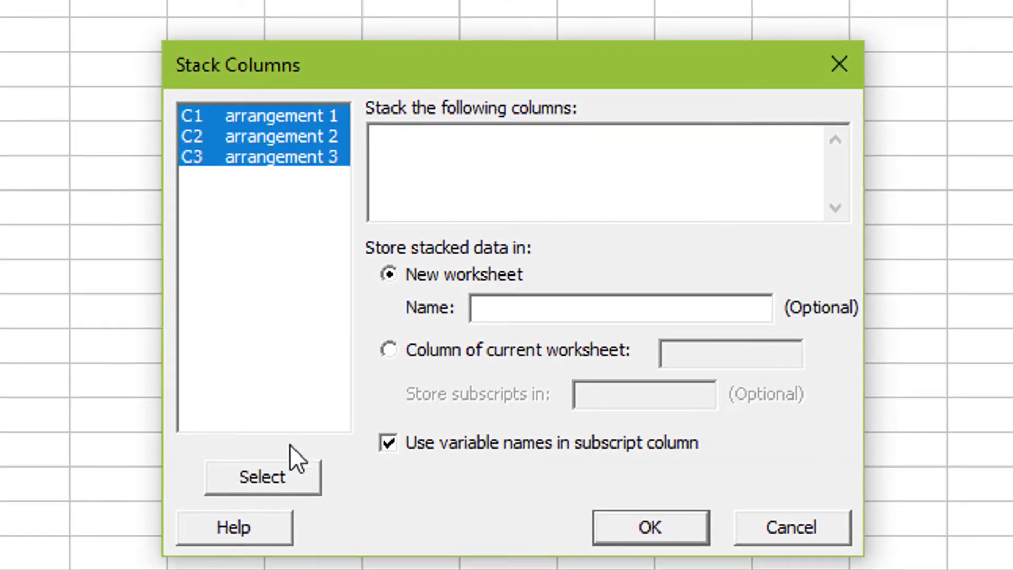
click(287, 469)
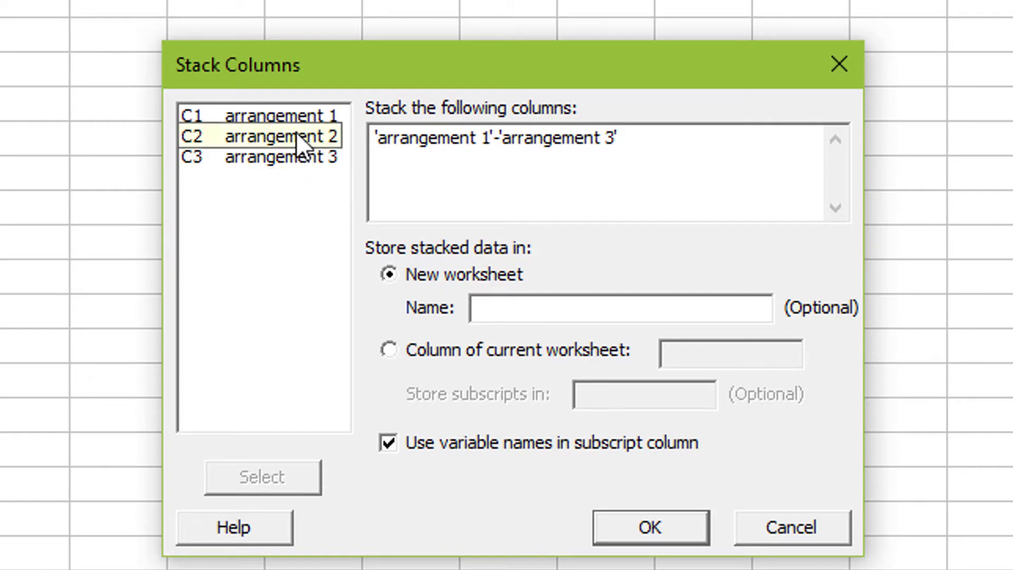
key(shift+Home)
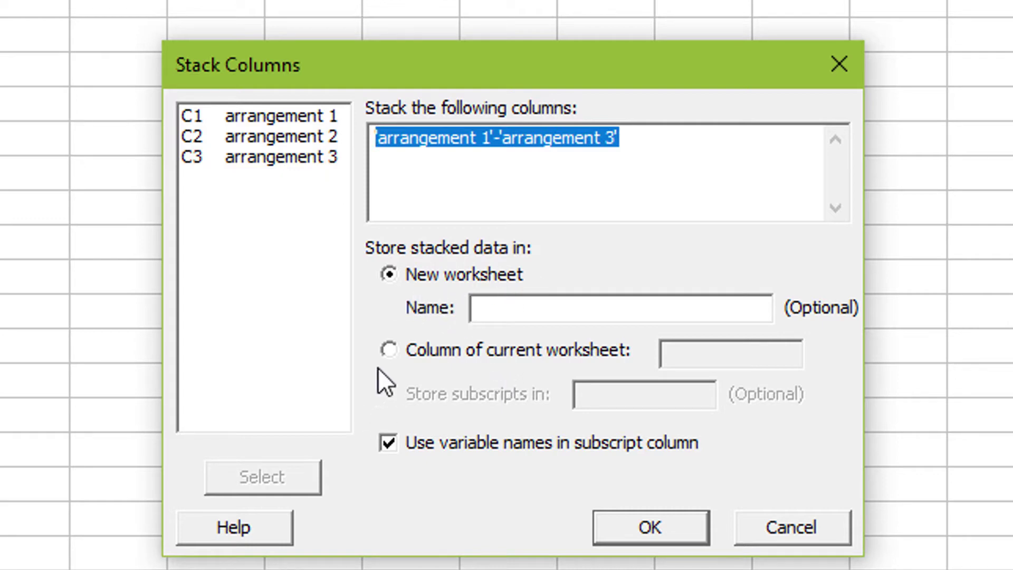
- Stack the data into a current-worksheet column named Hours, with subscripts in Arrangment, and select both resulting columns
click(389, 351)
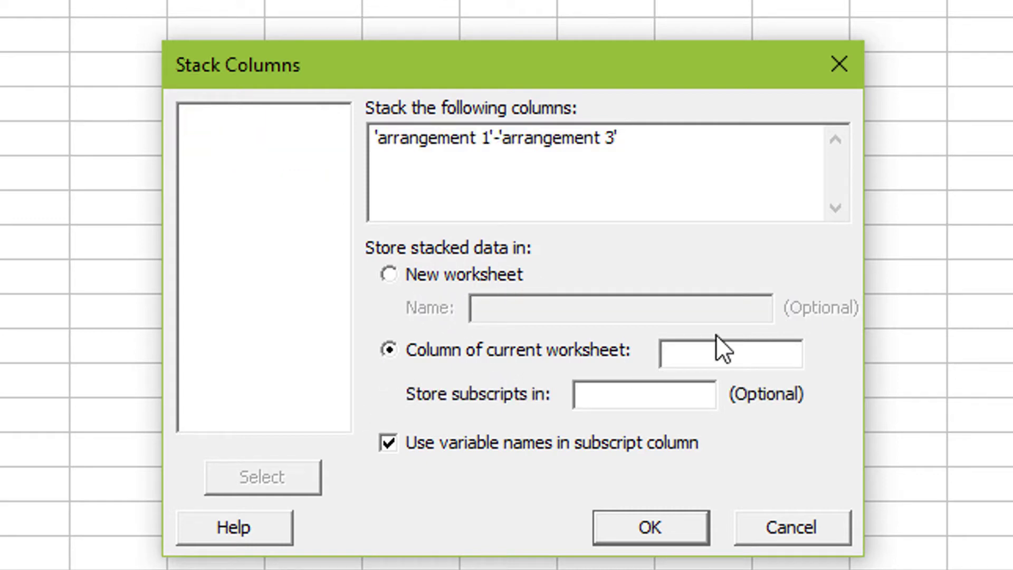
click(721, 356)
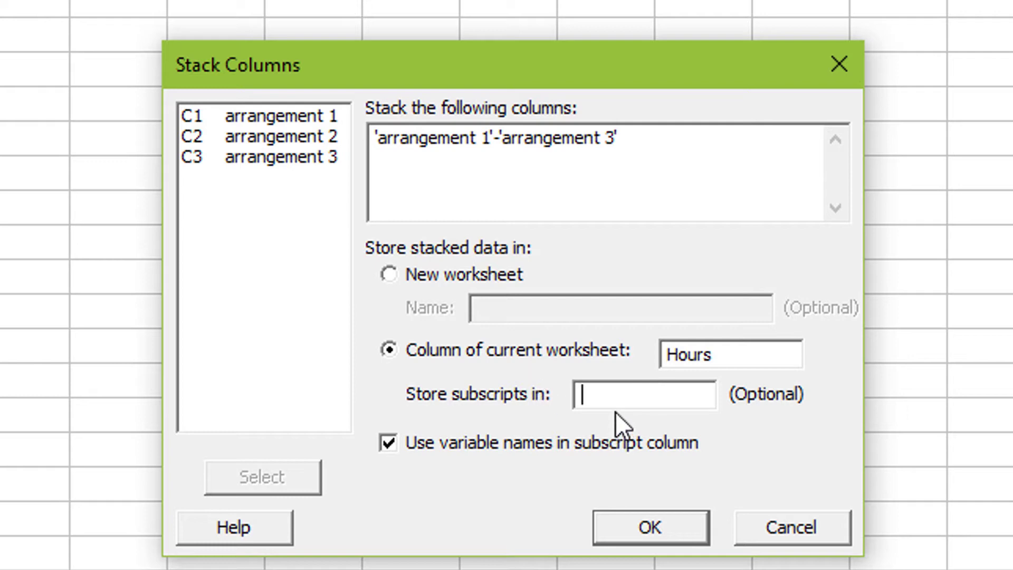
text(Arrangment)
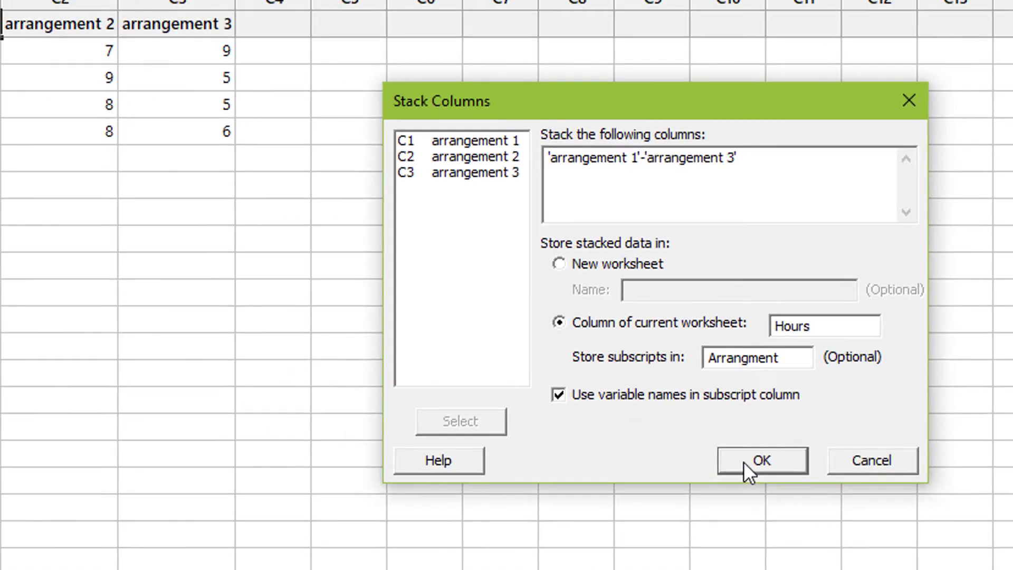
click(650, 527)
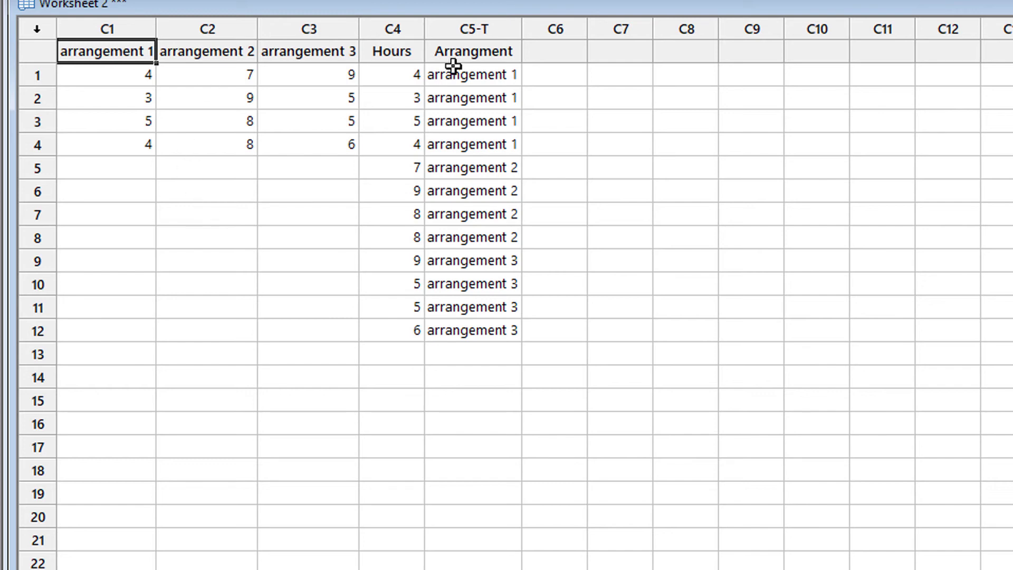
drag(393, 51, 484, 335)
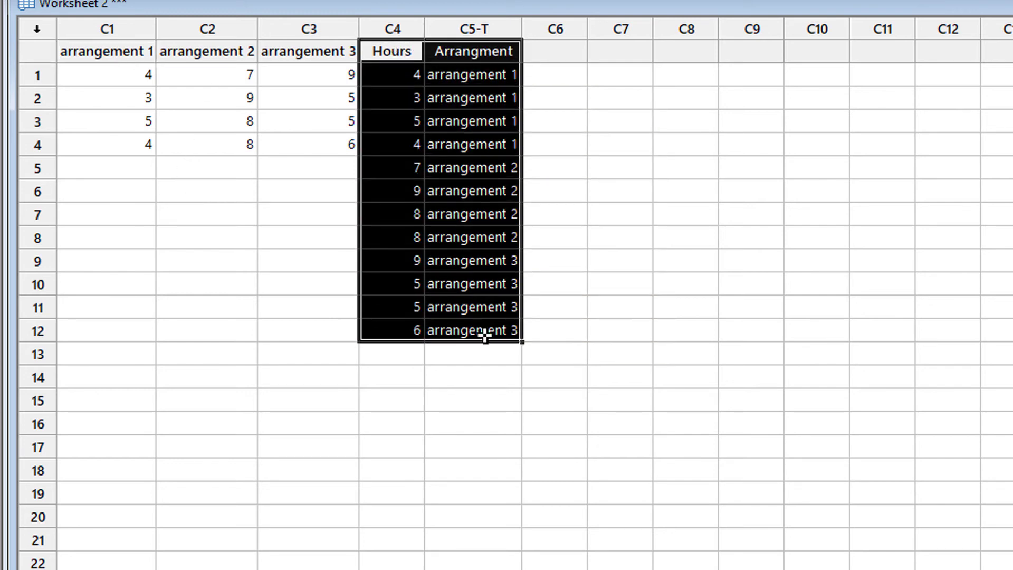